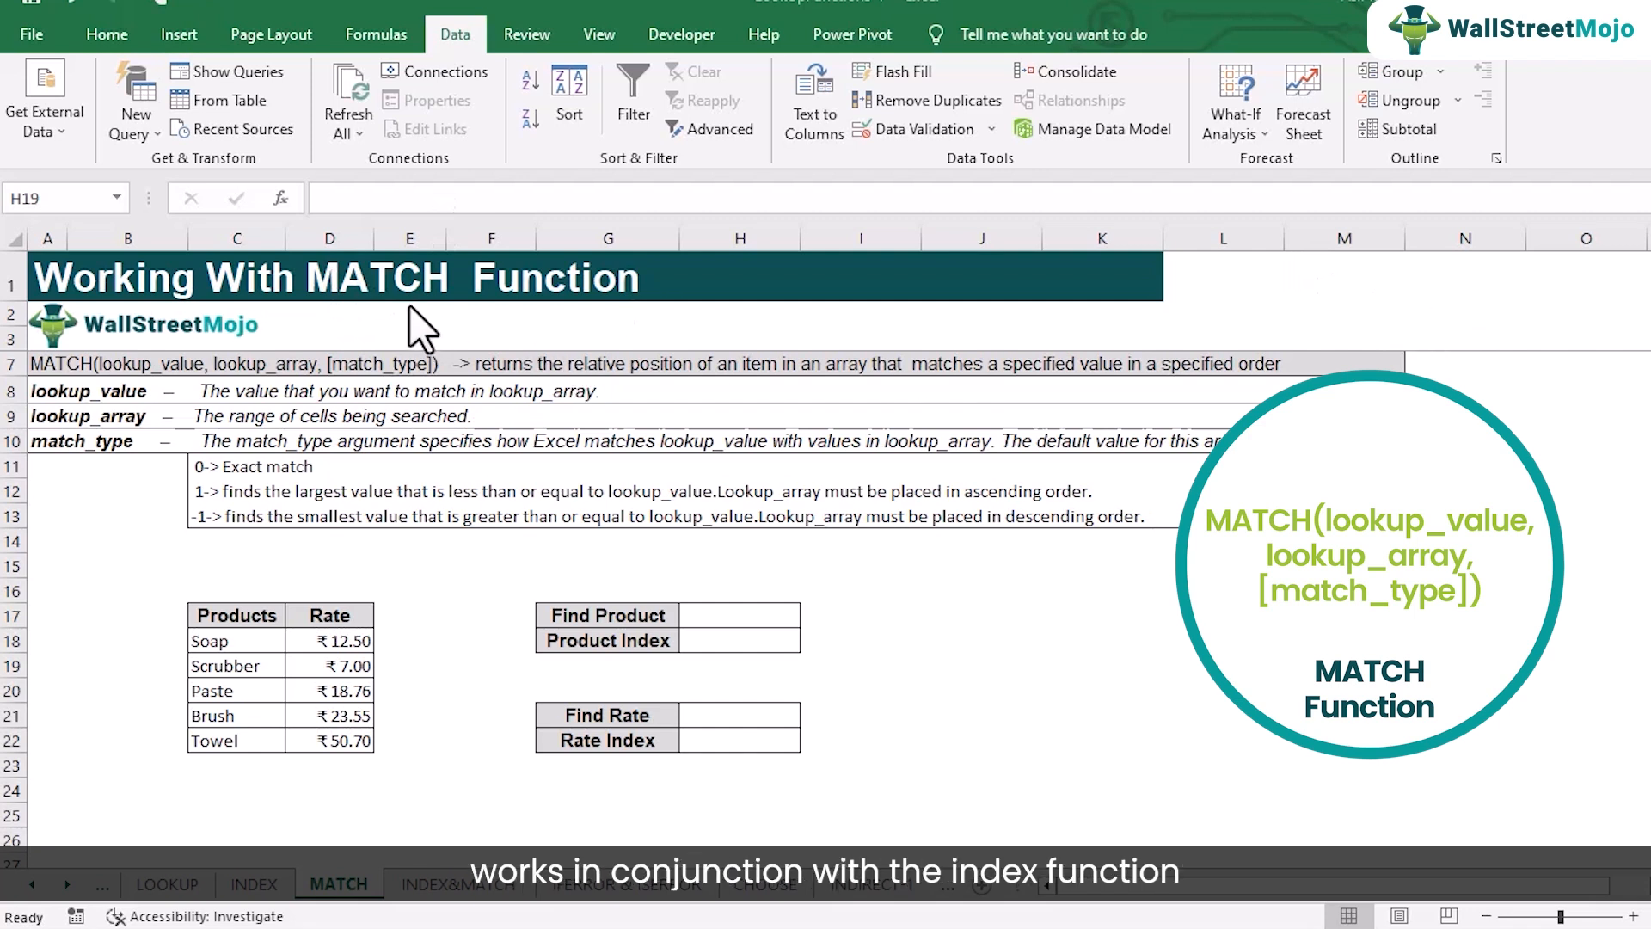
# Review the product list C13:C17 on the INDEX sheet, and return to the MATCH sheet.
pyautogui.click(258, 884)
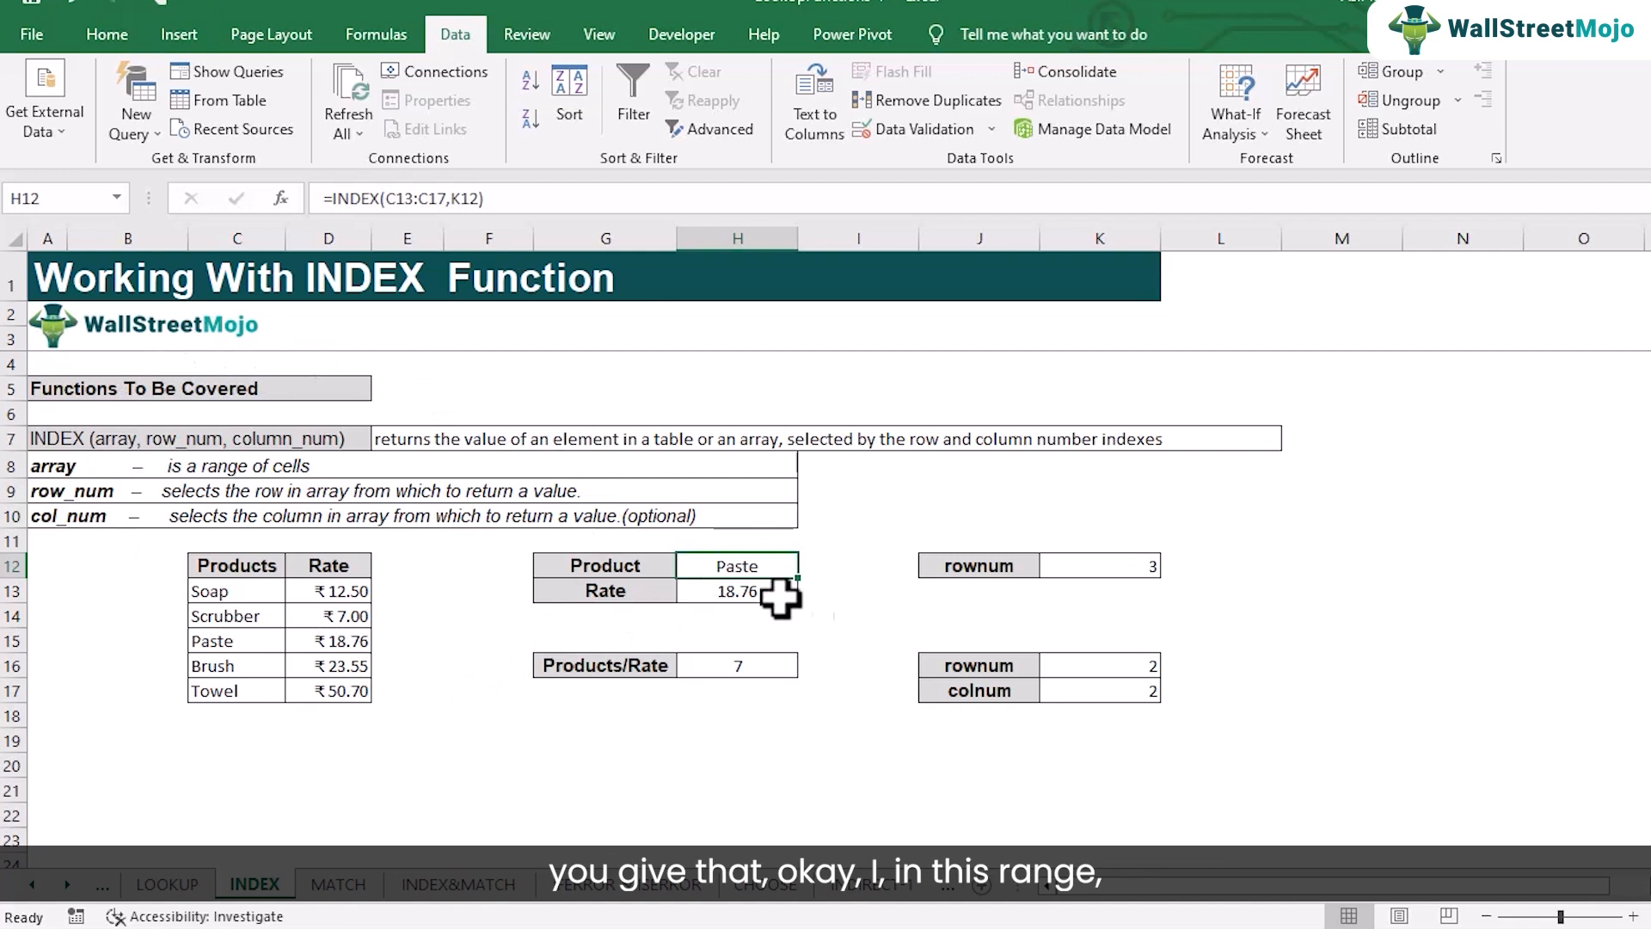
pyautogui.moveTo(214, 593); pyautogui.dragTo(229, 688)
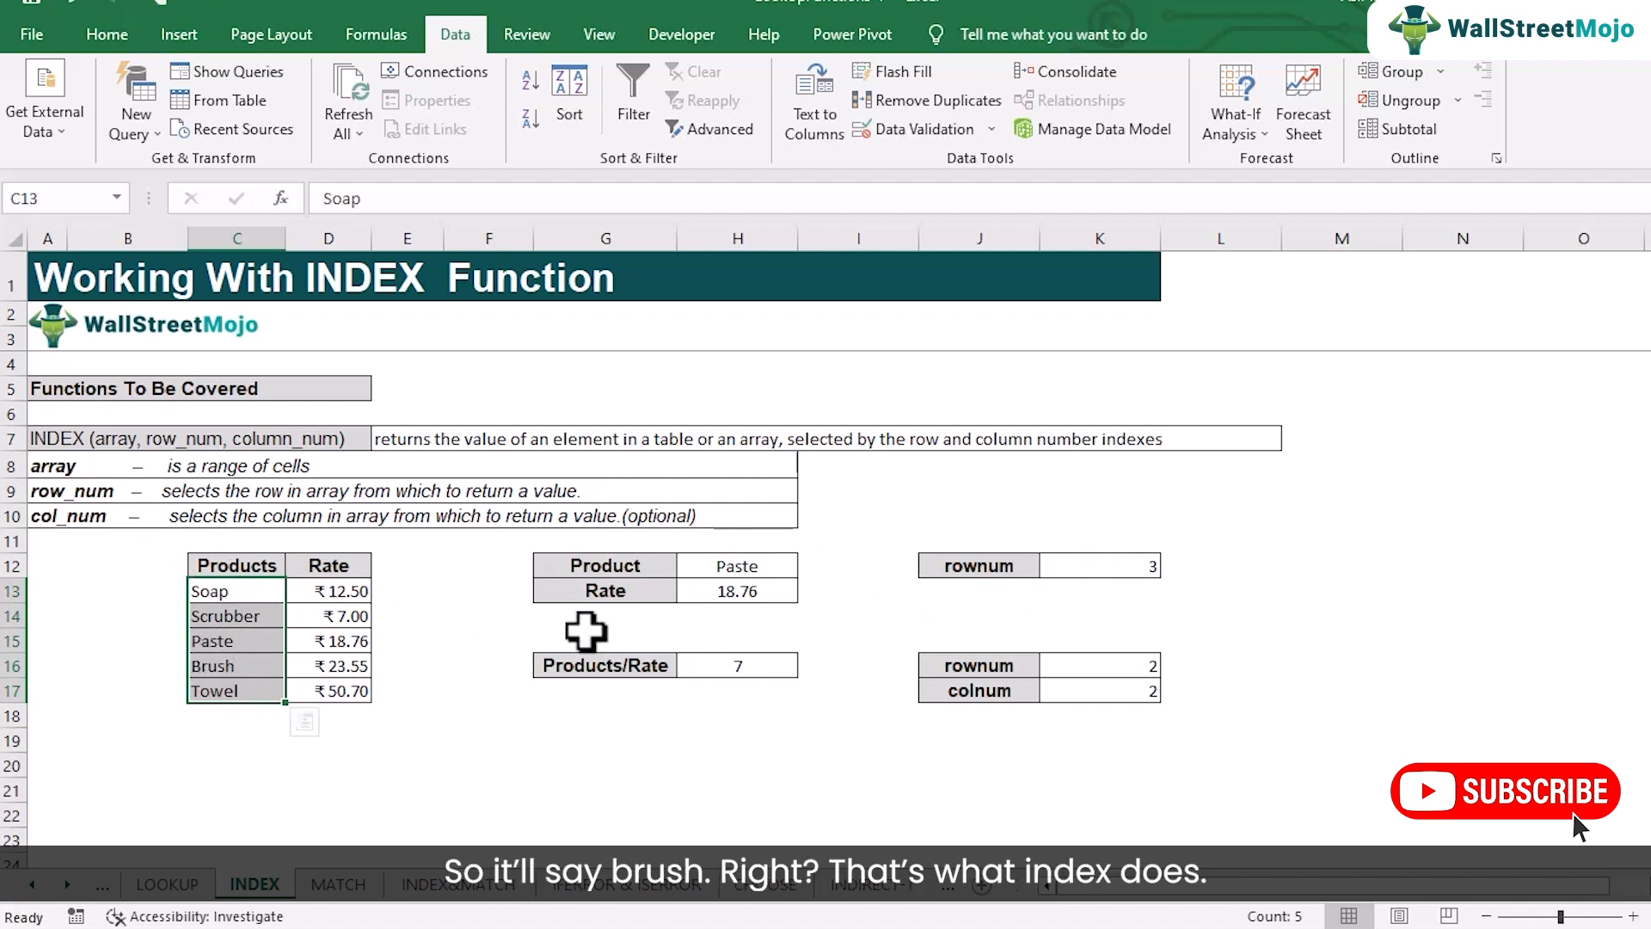
pyautogui.click(354, 886)
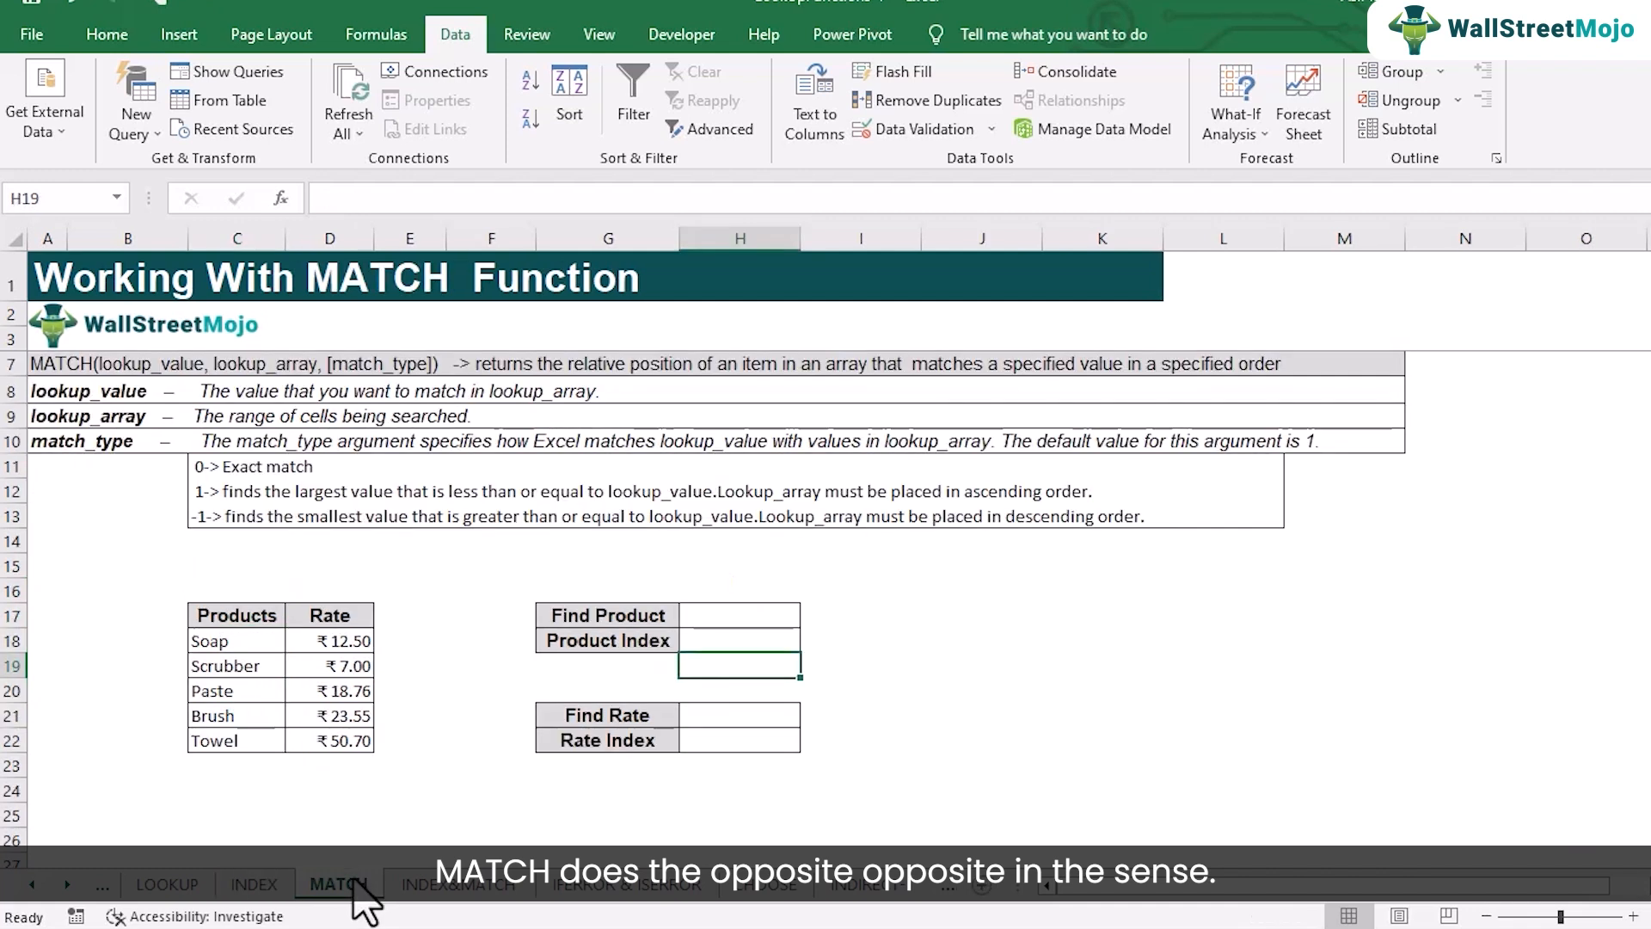
# Enter Paste as the product to find in cell H17.
pyautogui.click(737, 612)
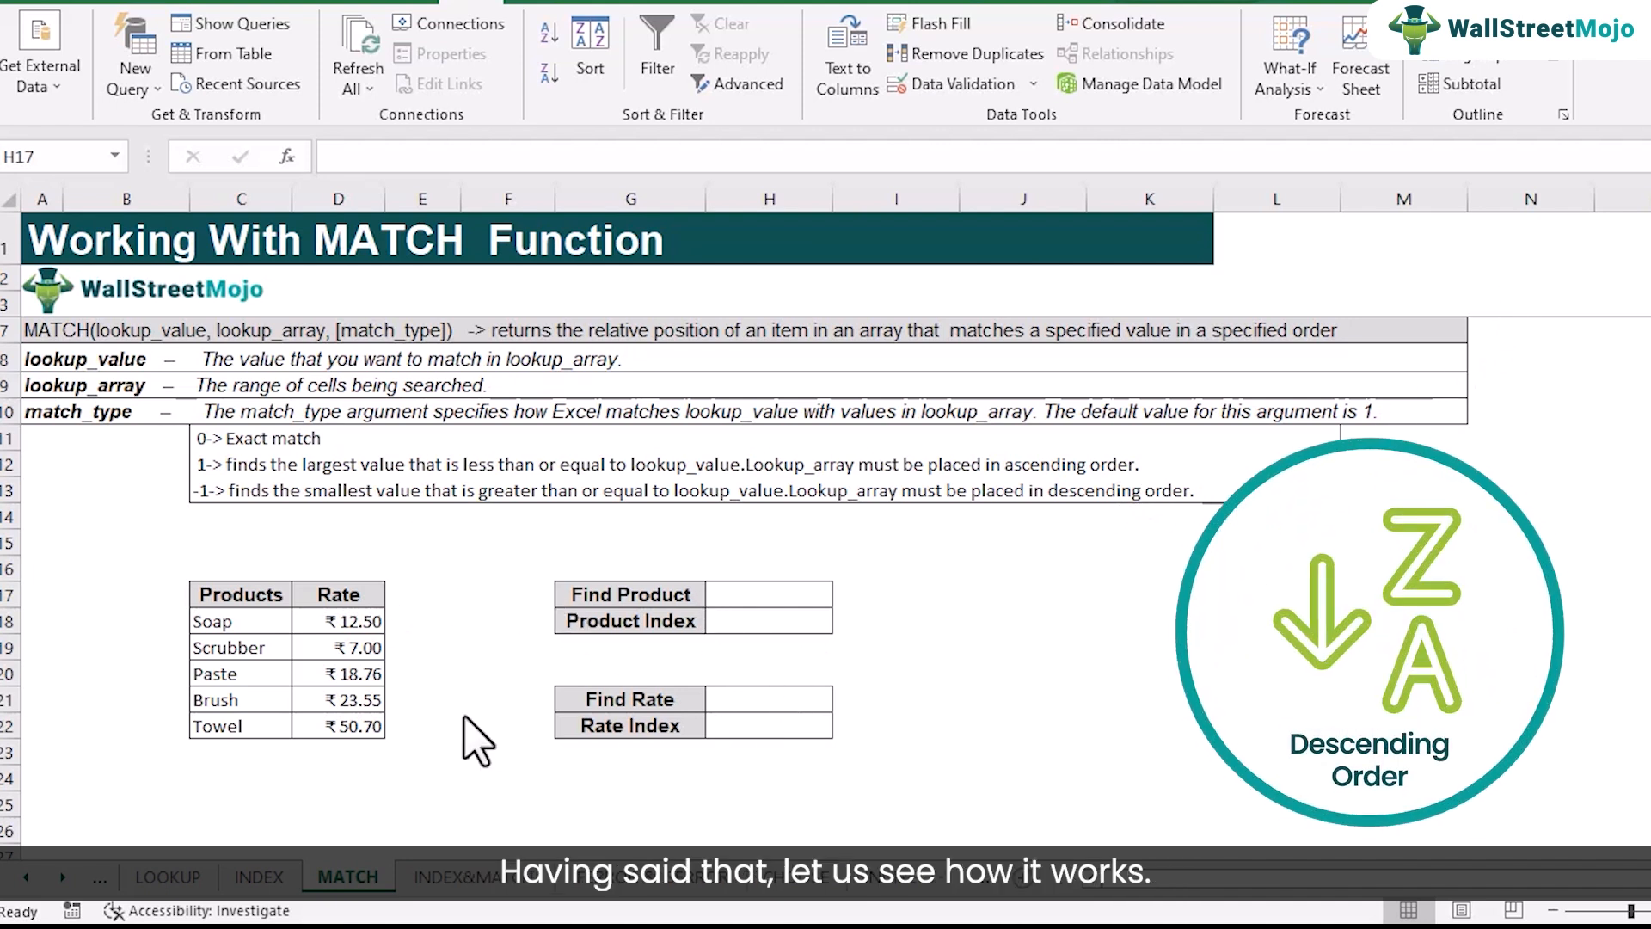
pyautogui.doubleClick(753, 594)
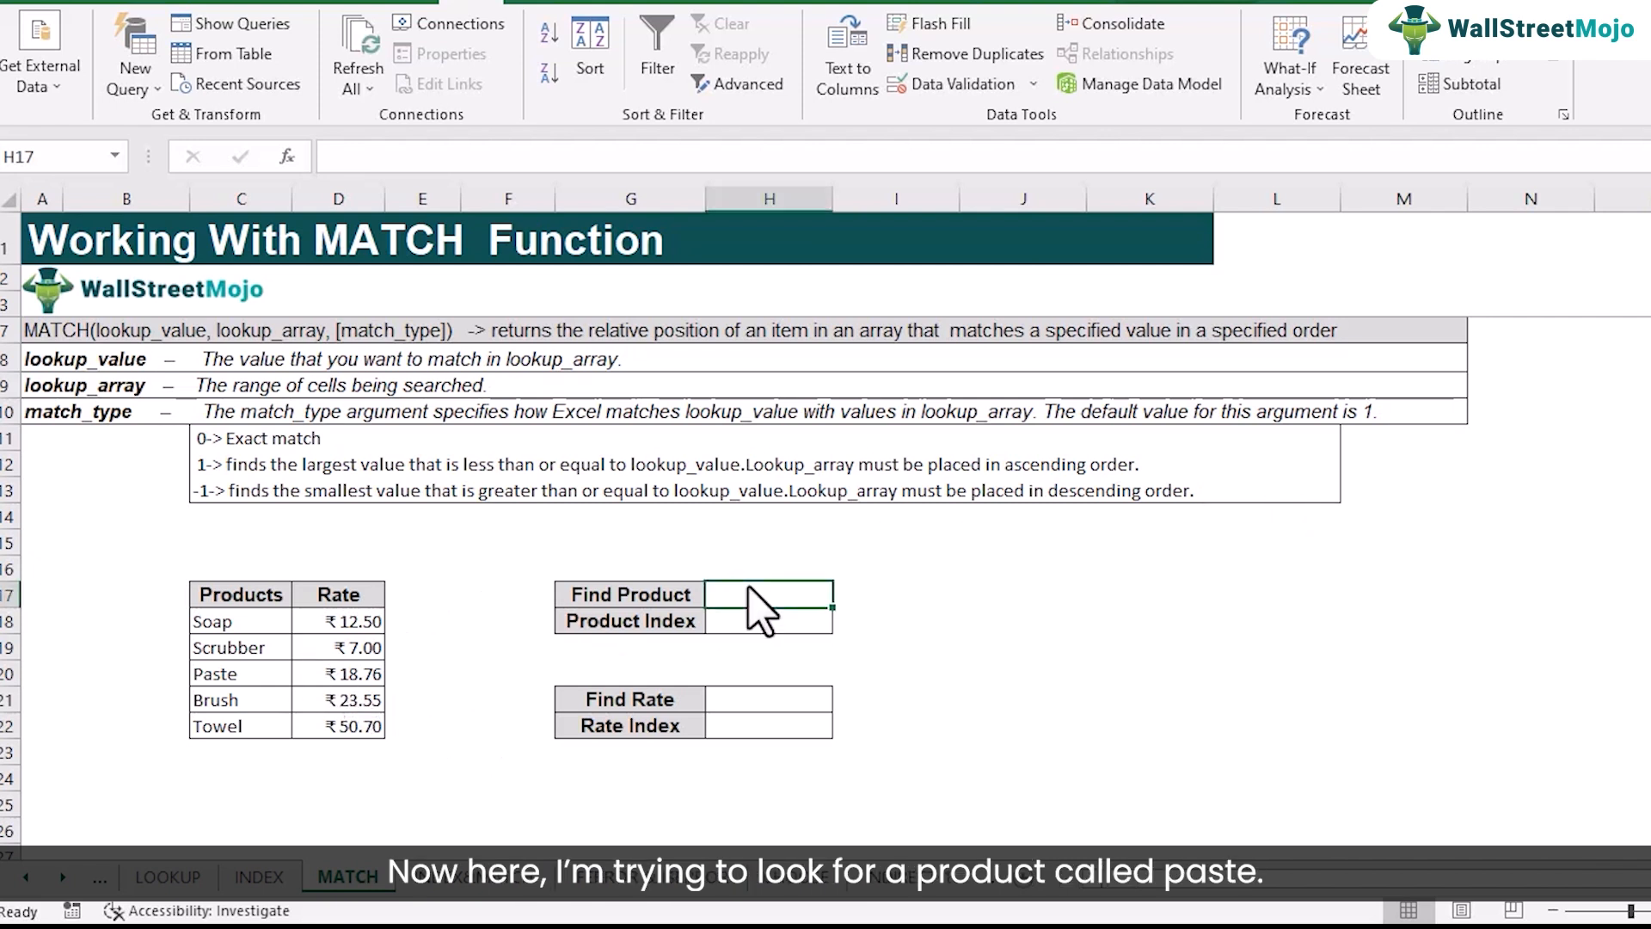
pyautogui.write('Pa')
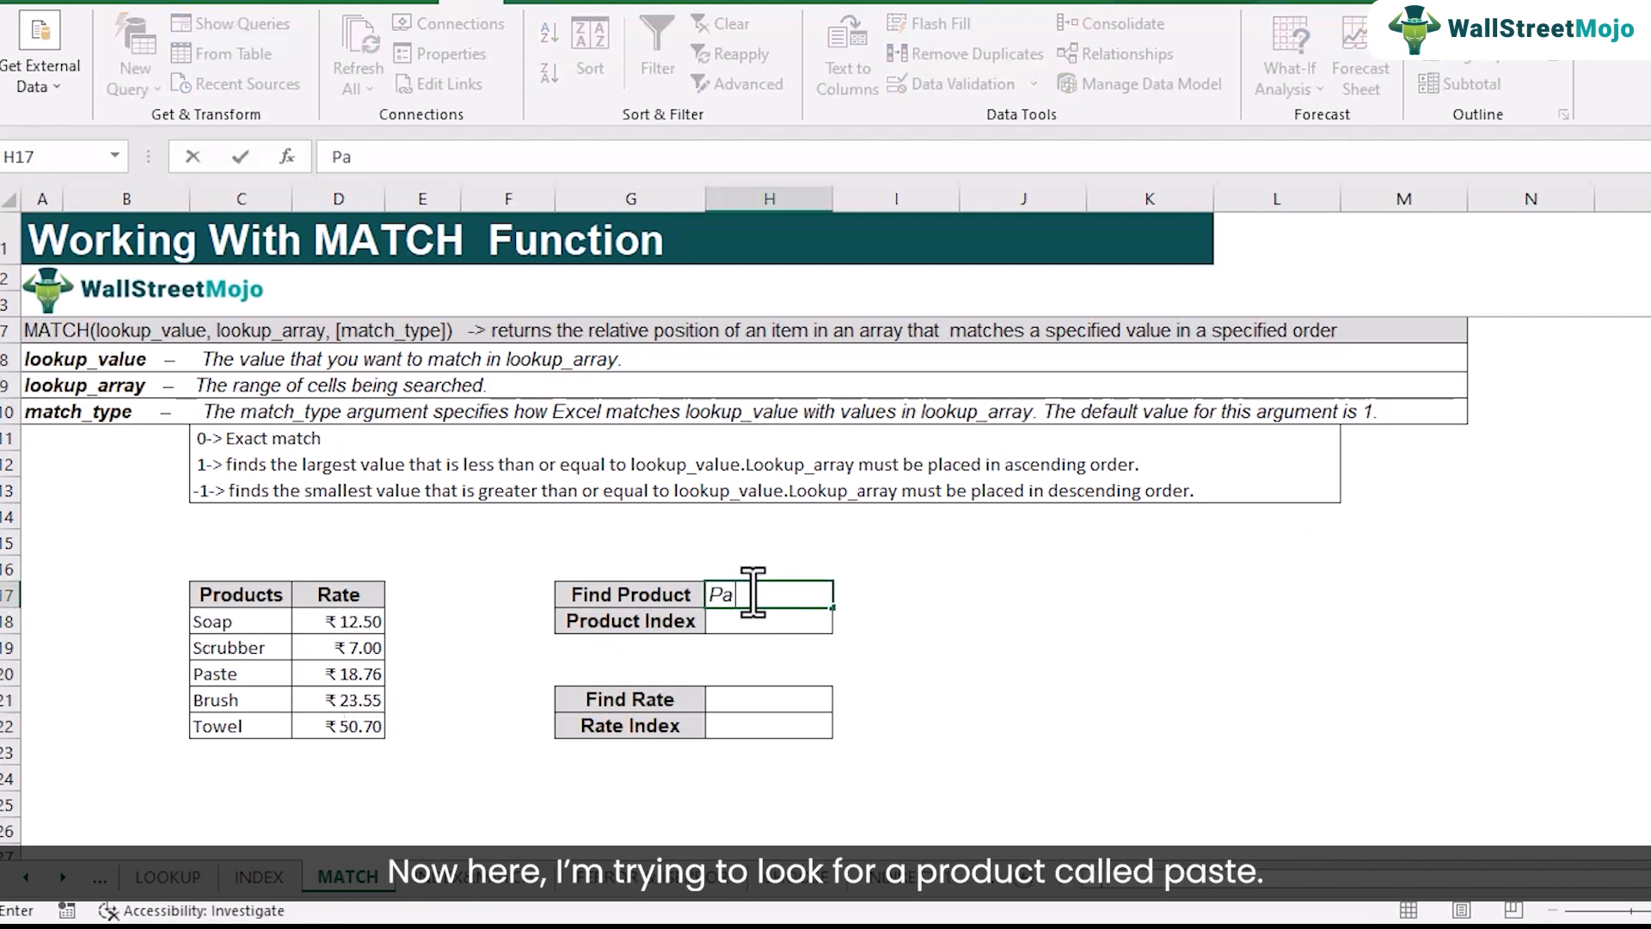
pyautogui.write('ste')
pyautogui.click(745, 640)
# Enter =MATCH(H17,C18:C22,0) in H18 to return the product's exact-match position in the product list.
pyautogui.click(741, 619)
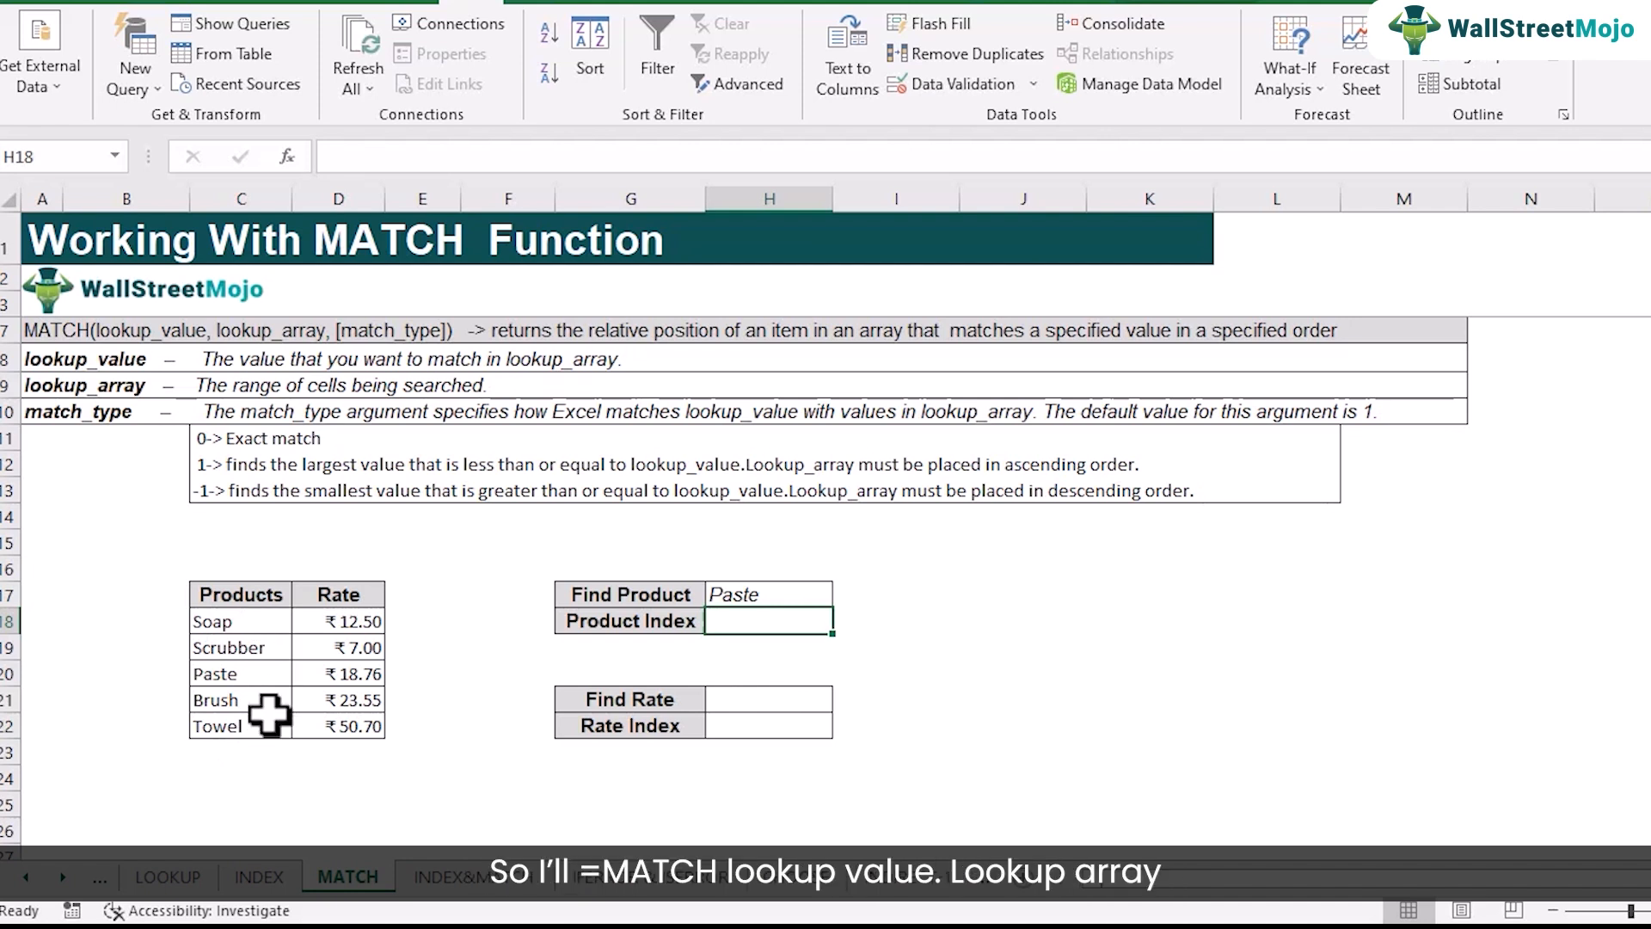
pyautogui.write('=mat')
pyautogui.press('Tab')
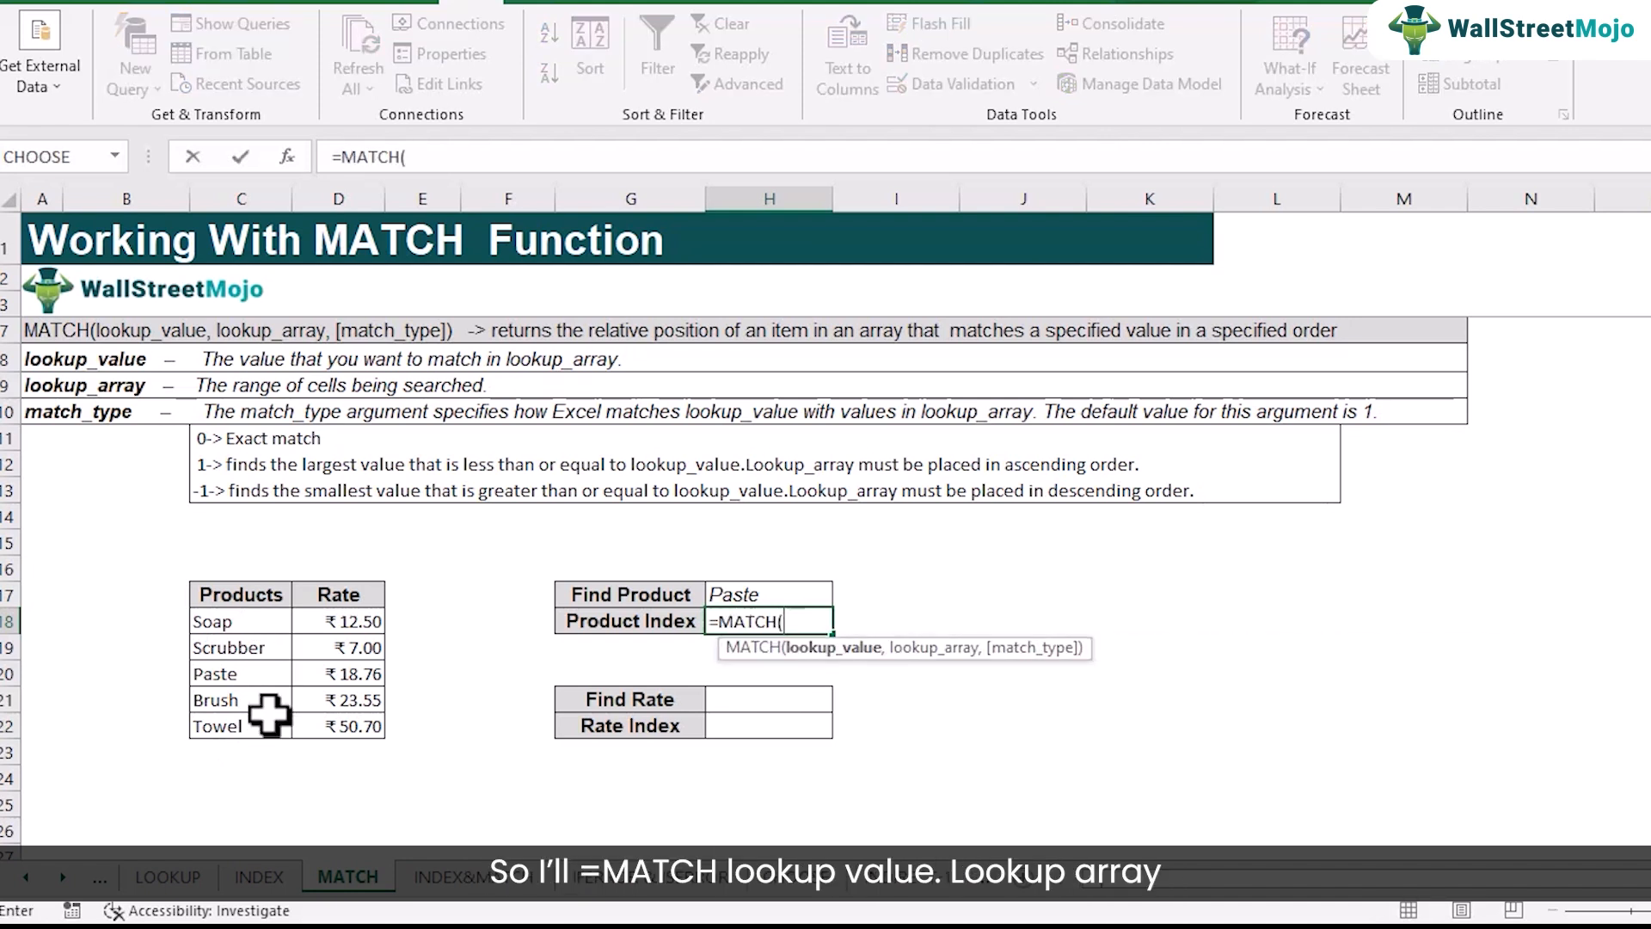
pyautogui.click(731, 592)
pyautogui.write(',')
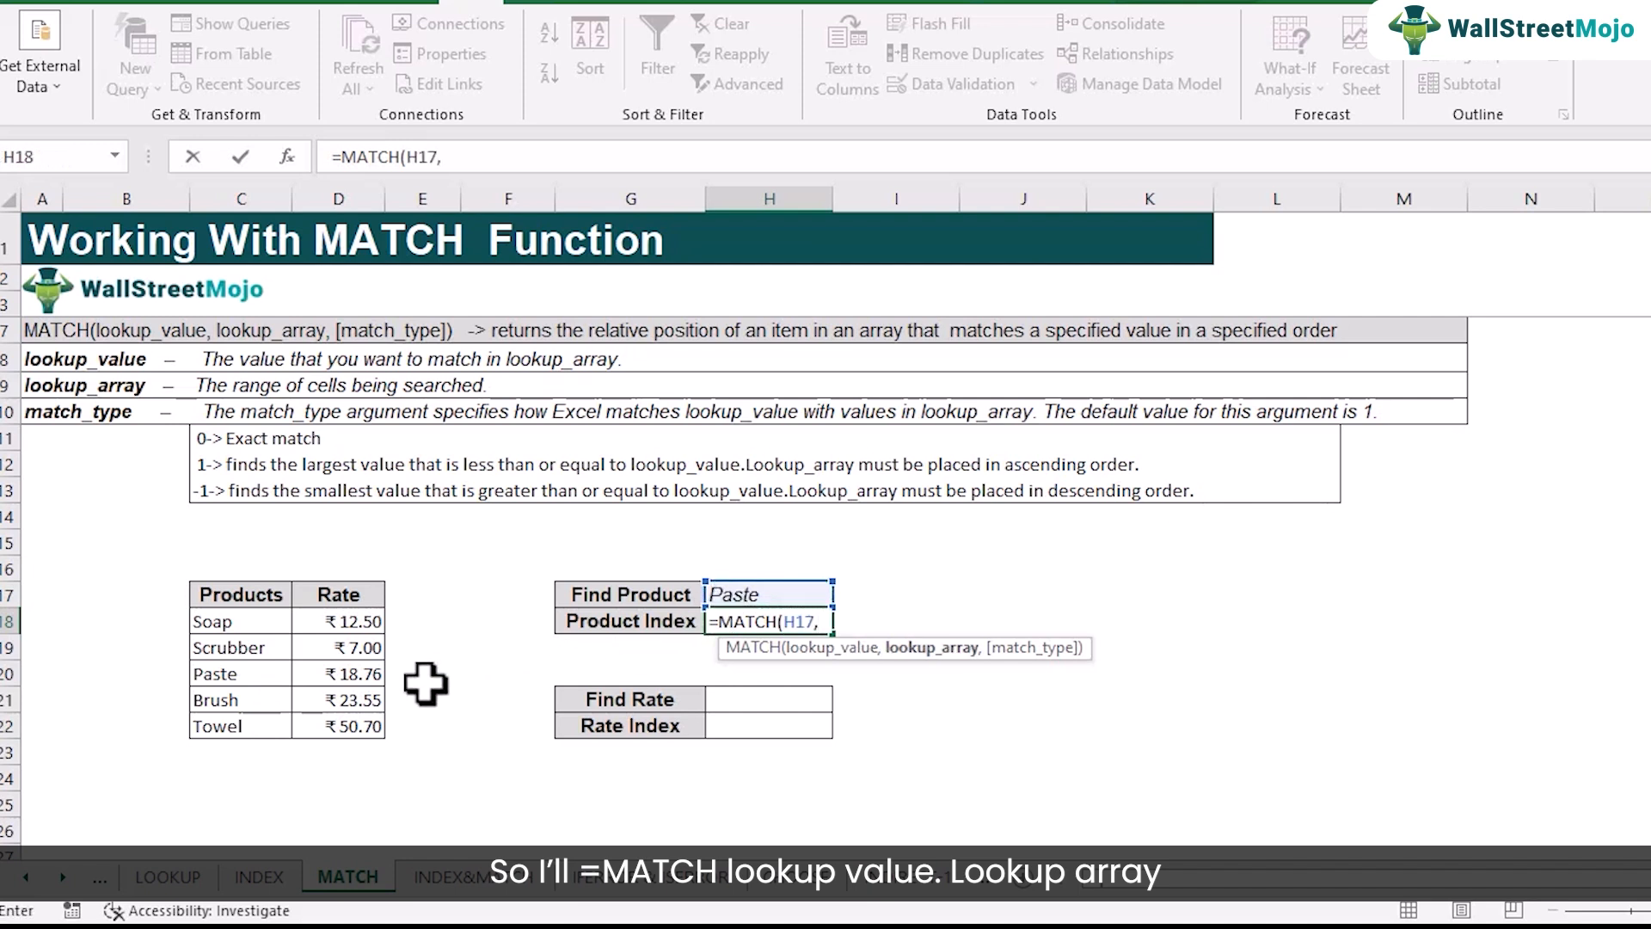
pyautogui.moveTo(258, 621); pyautogui.dragTo(258, 729)
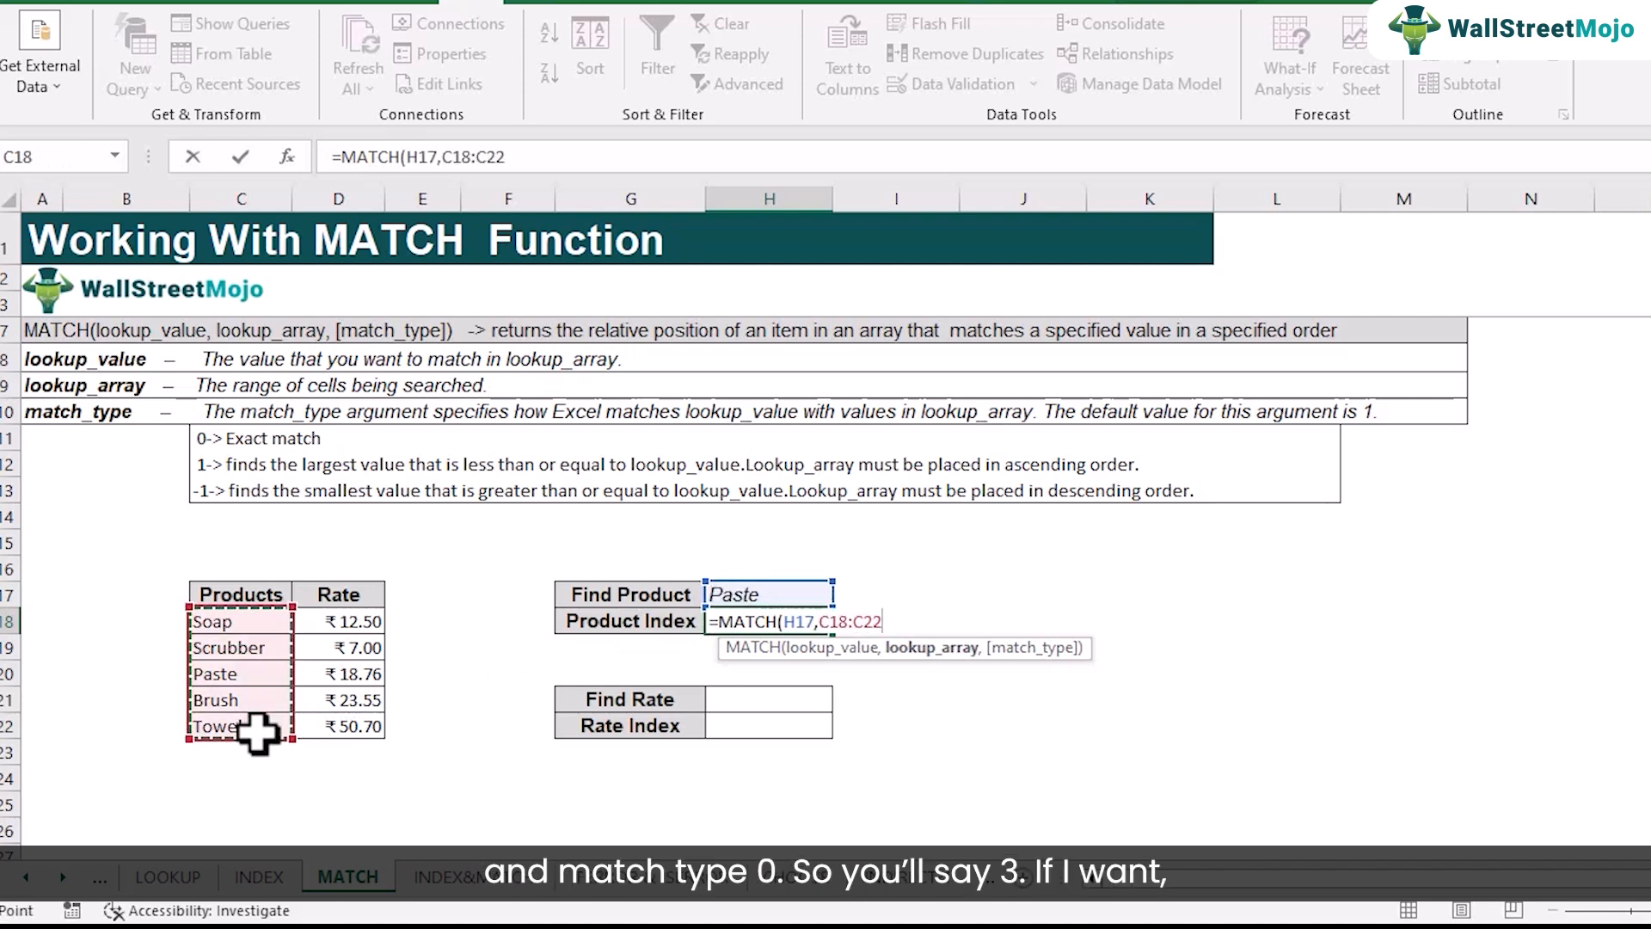
pyautogui.write(',0)')
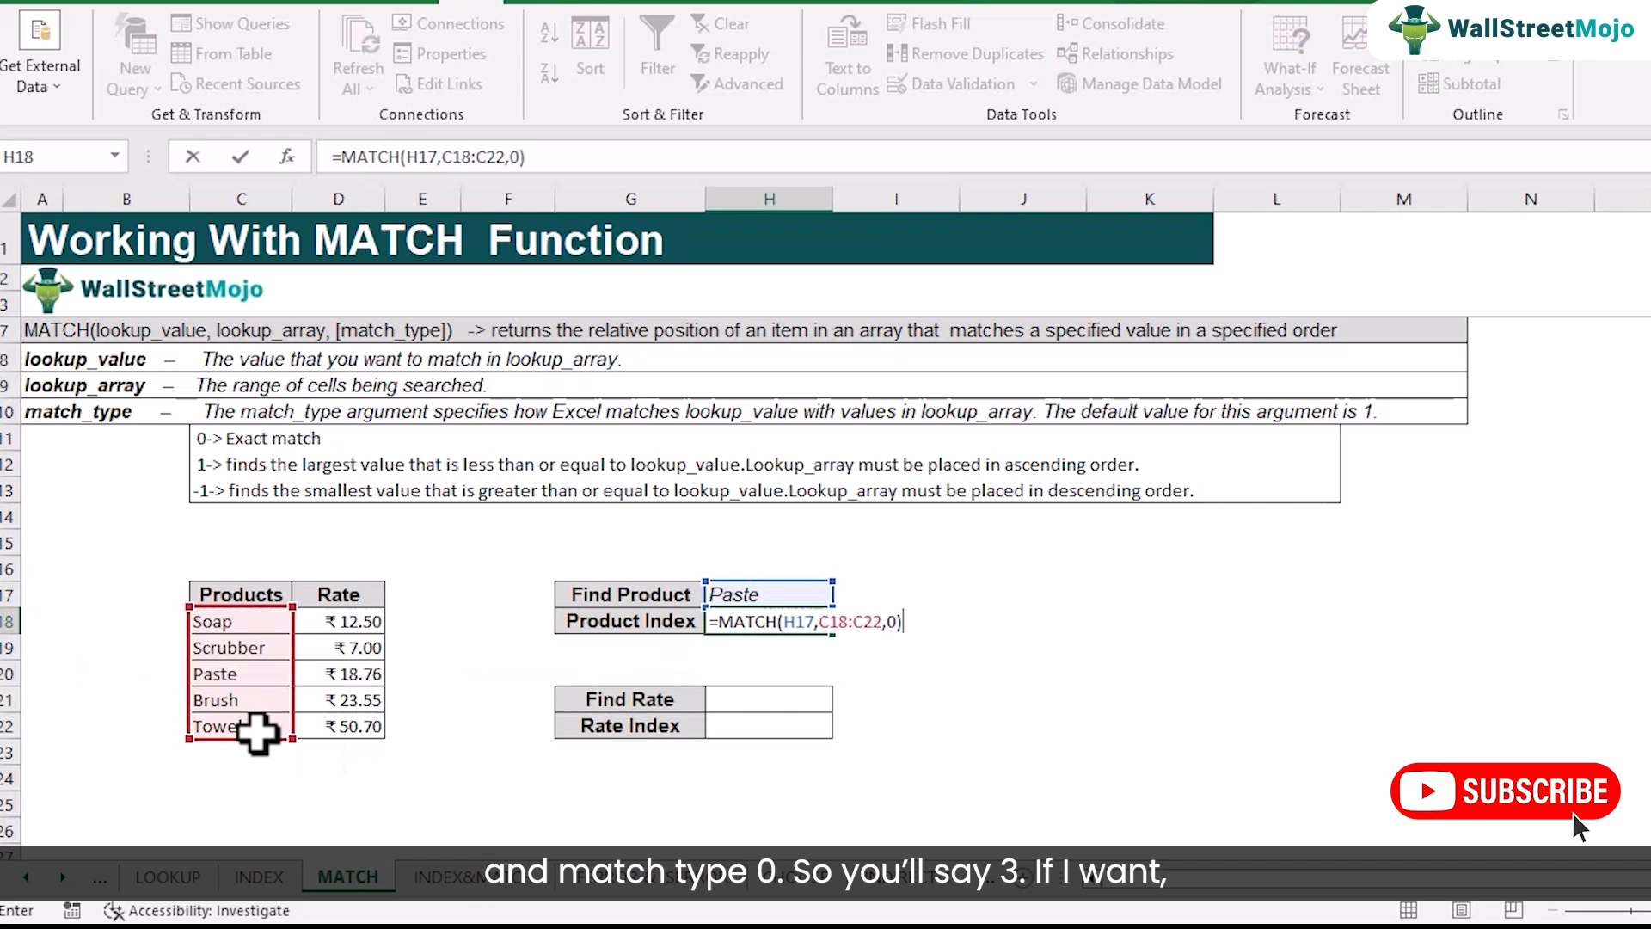
pyautogui.press('Return')
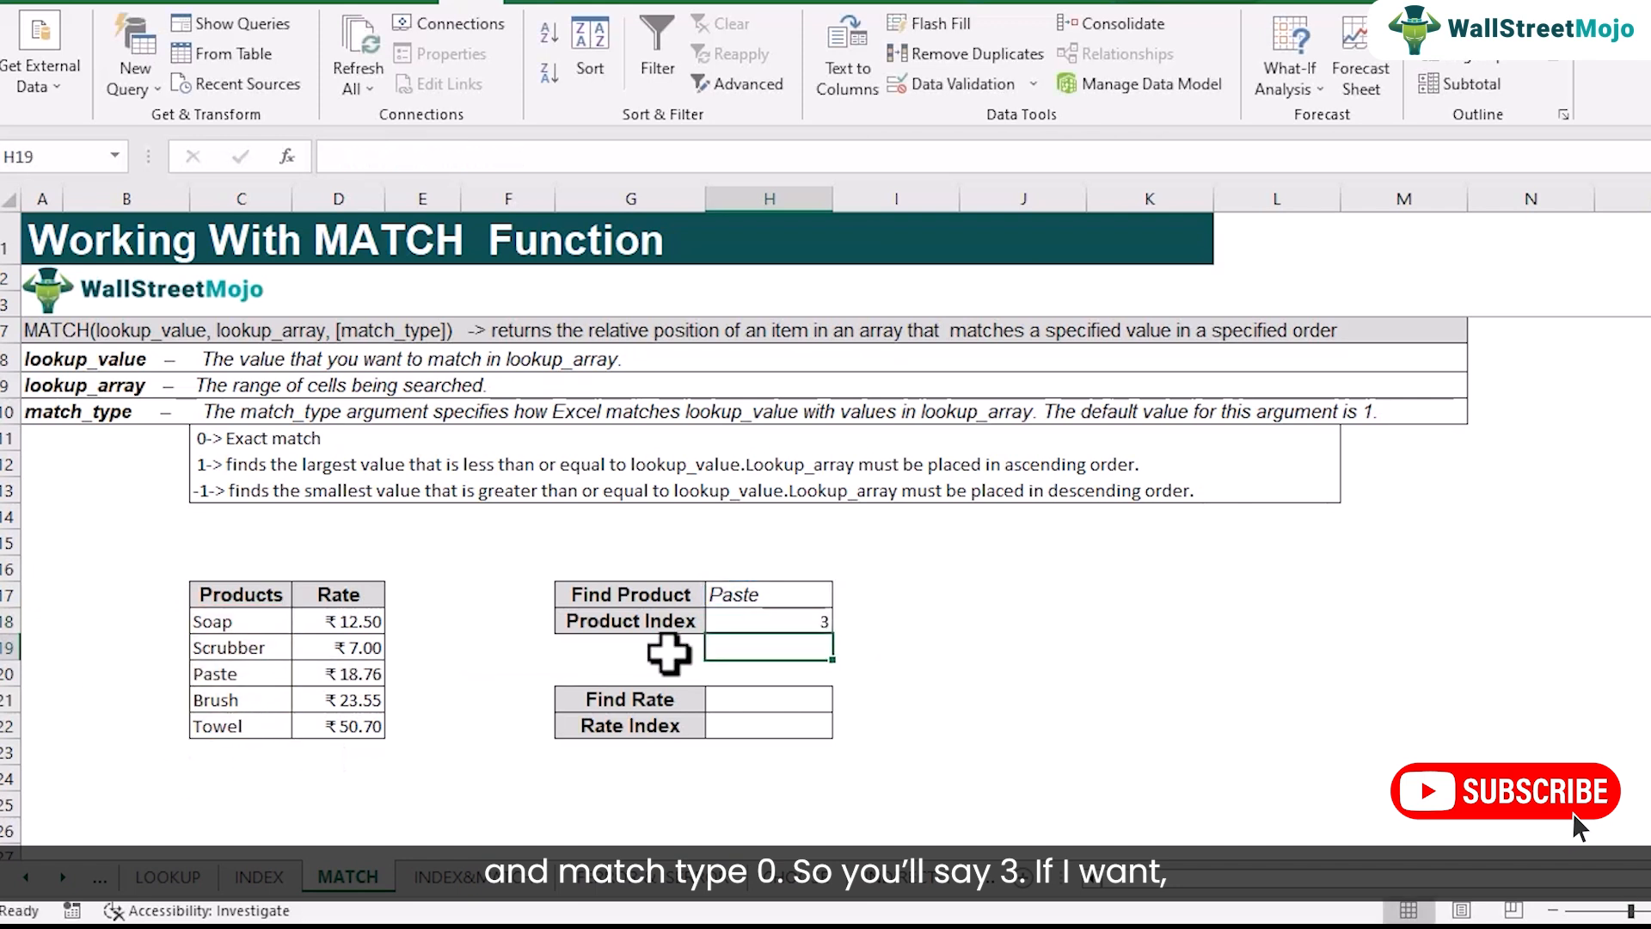
# Change the Find Product value in H17 to Brush and check its place in the product list.
pyautogui.click(755, 595)
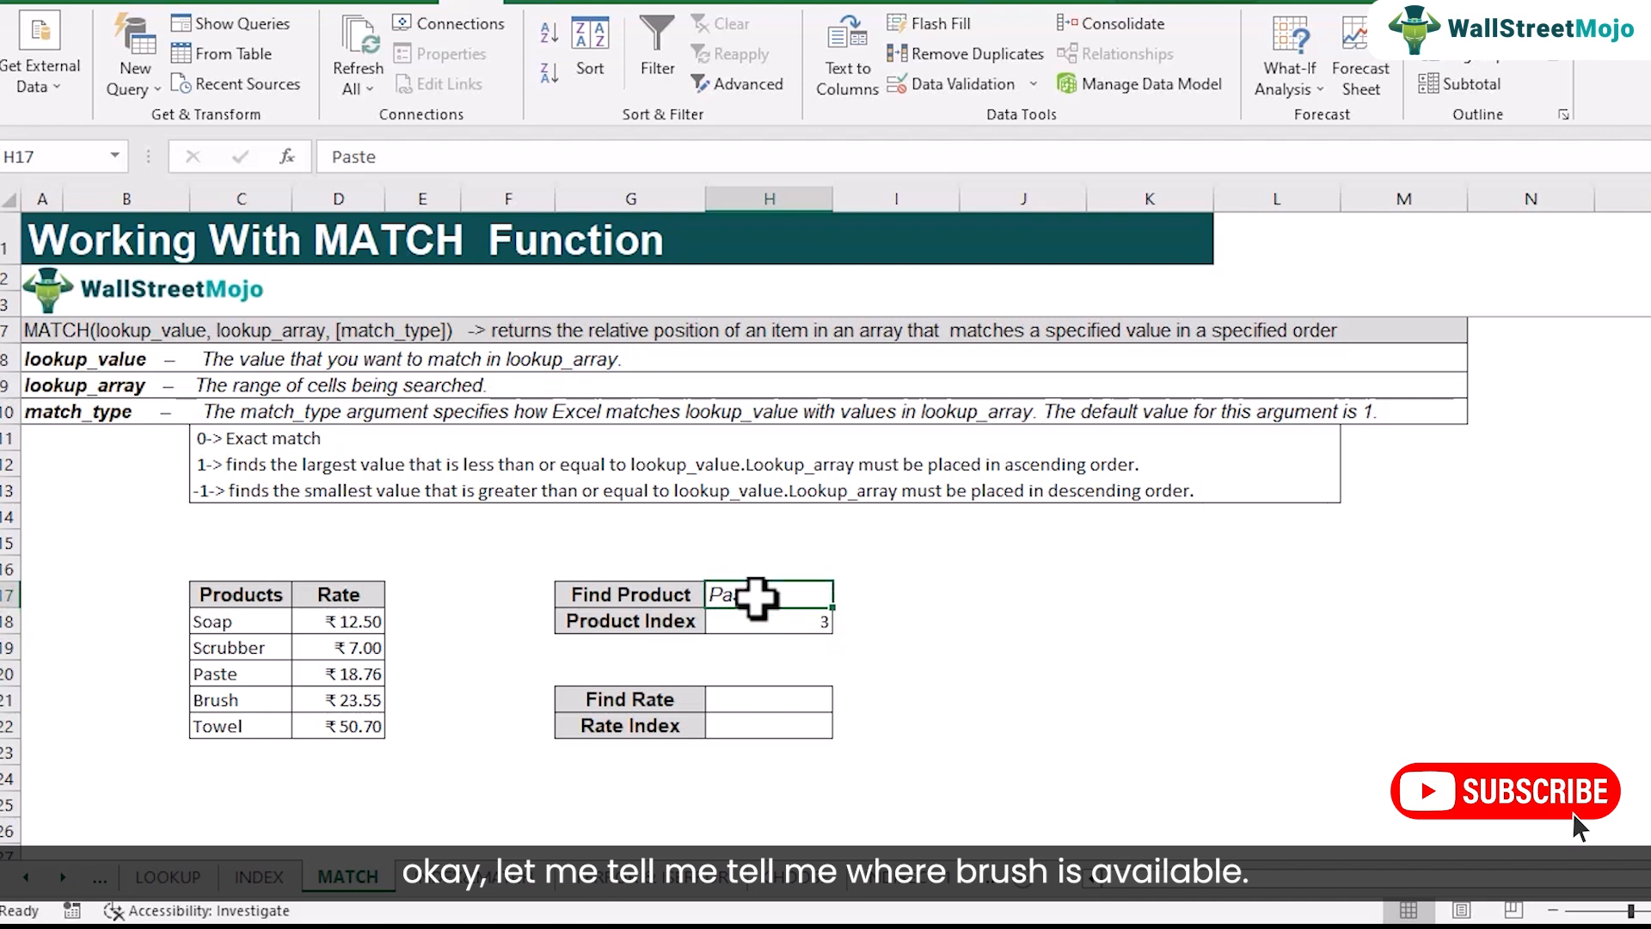
pyautogui.write('Brush')
pyautogui.press('Return')
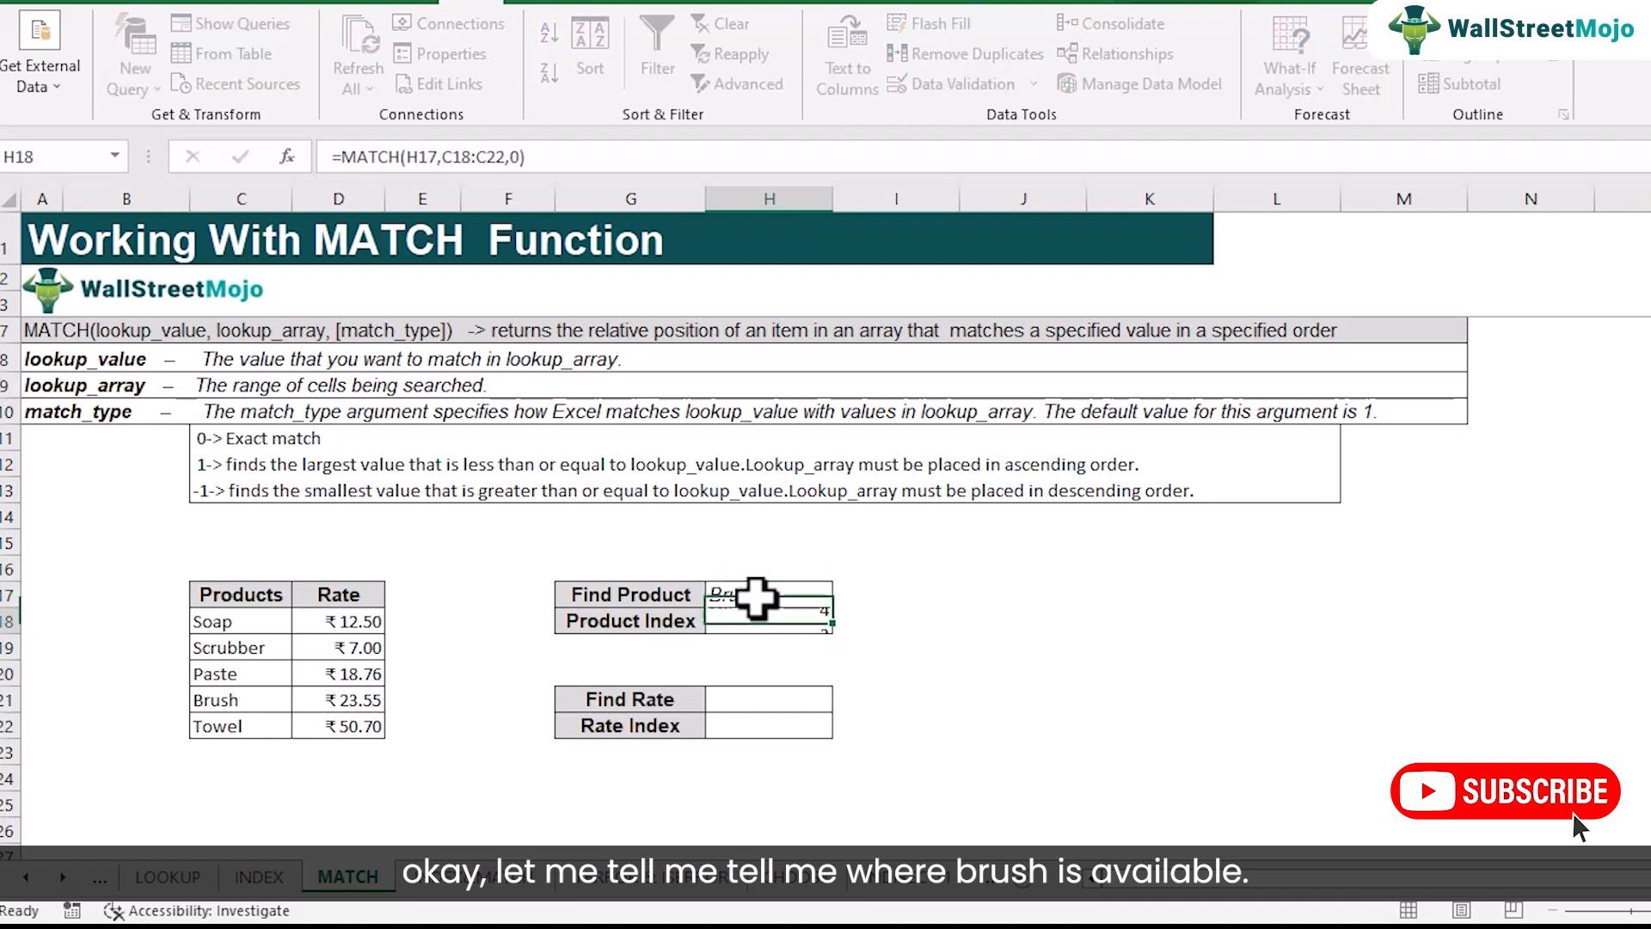
pyautogui.click(247, 699)
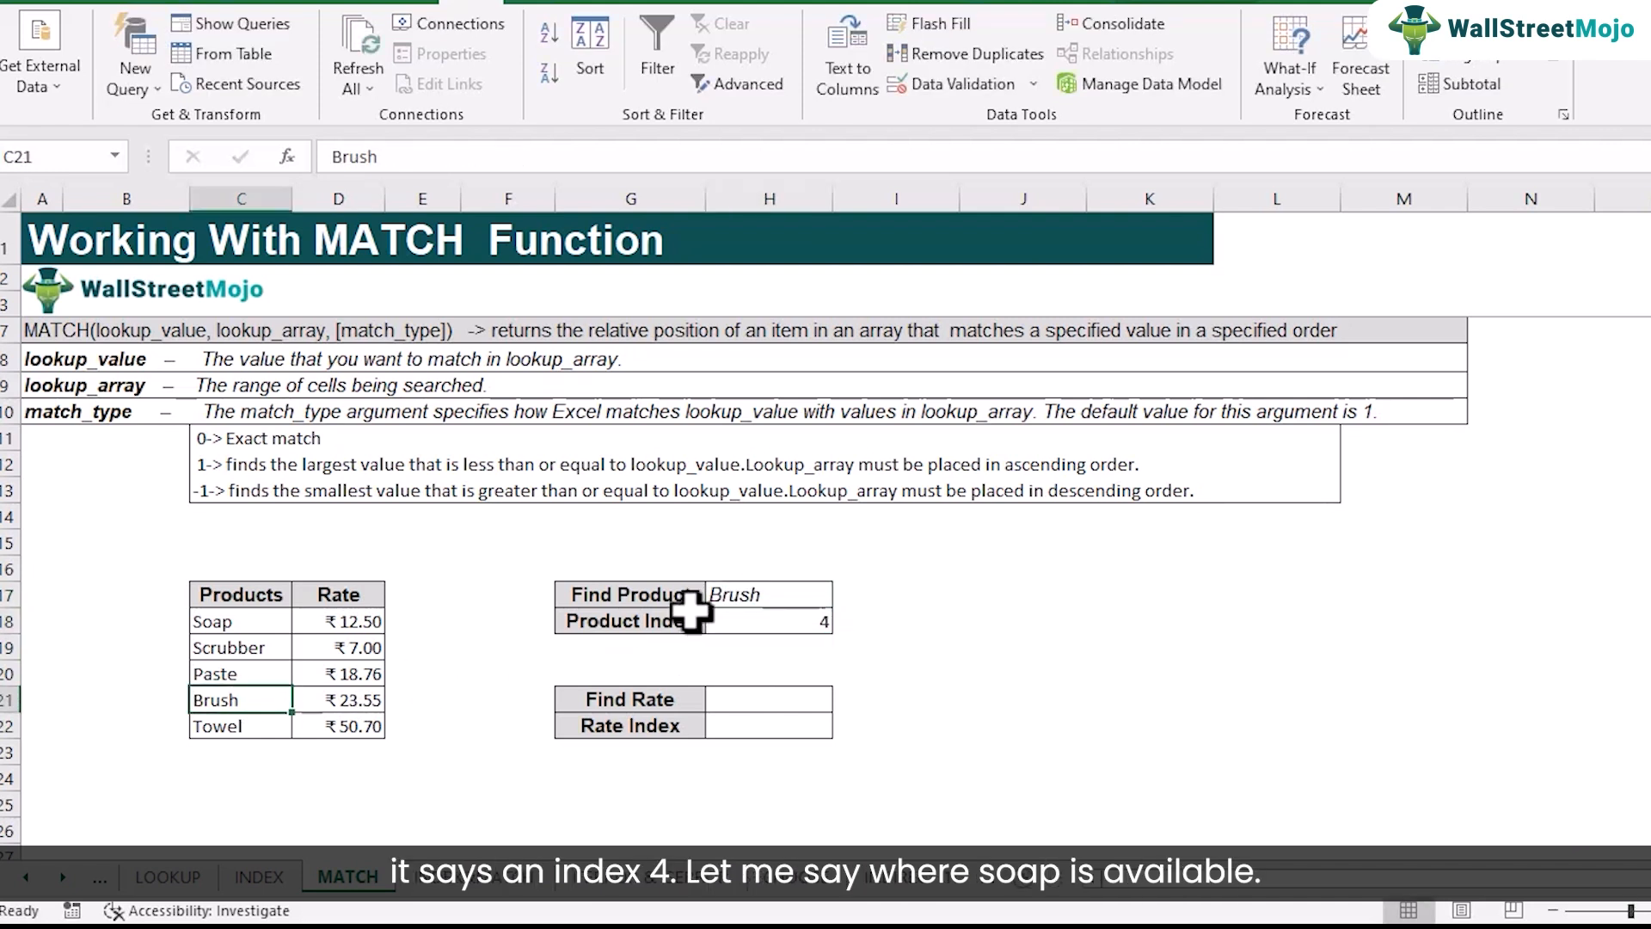
# Change the Find Product value in H17 to Soap.
pyautogui.click(729, 595)
pyautogui.write('Soap')
pyautogui.press('Return')
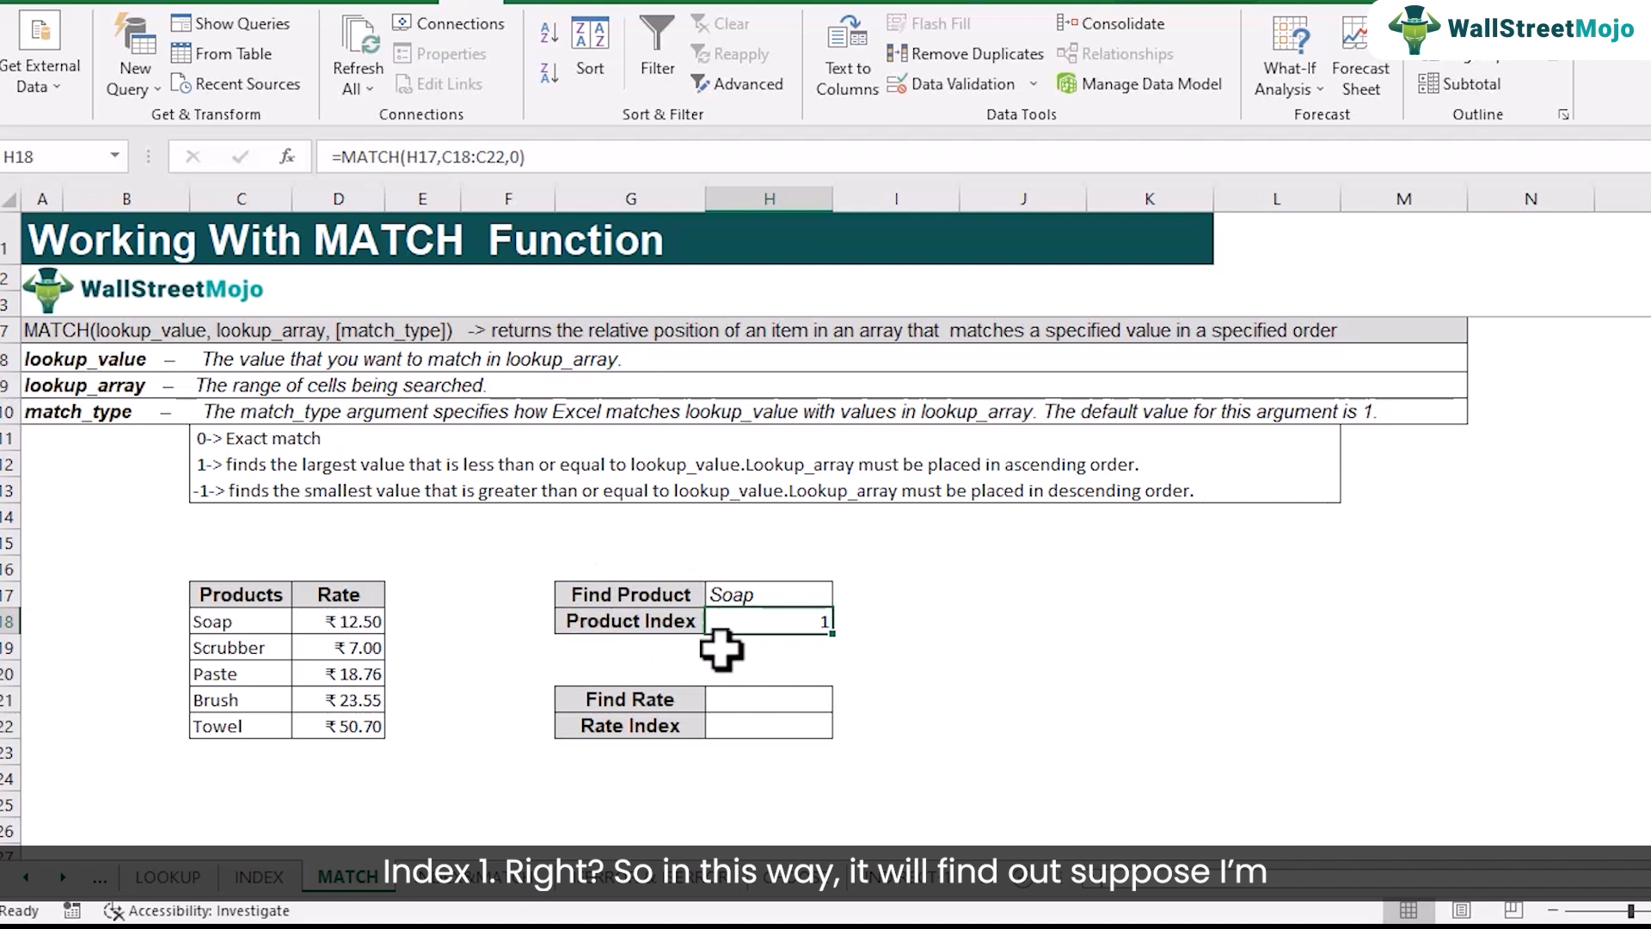
# Test the exact match with a product missing from the list by setting Find Product to Towels.
pyautogui.doubleClick(790, 595)
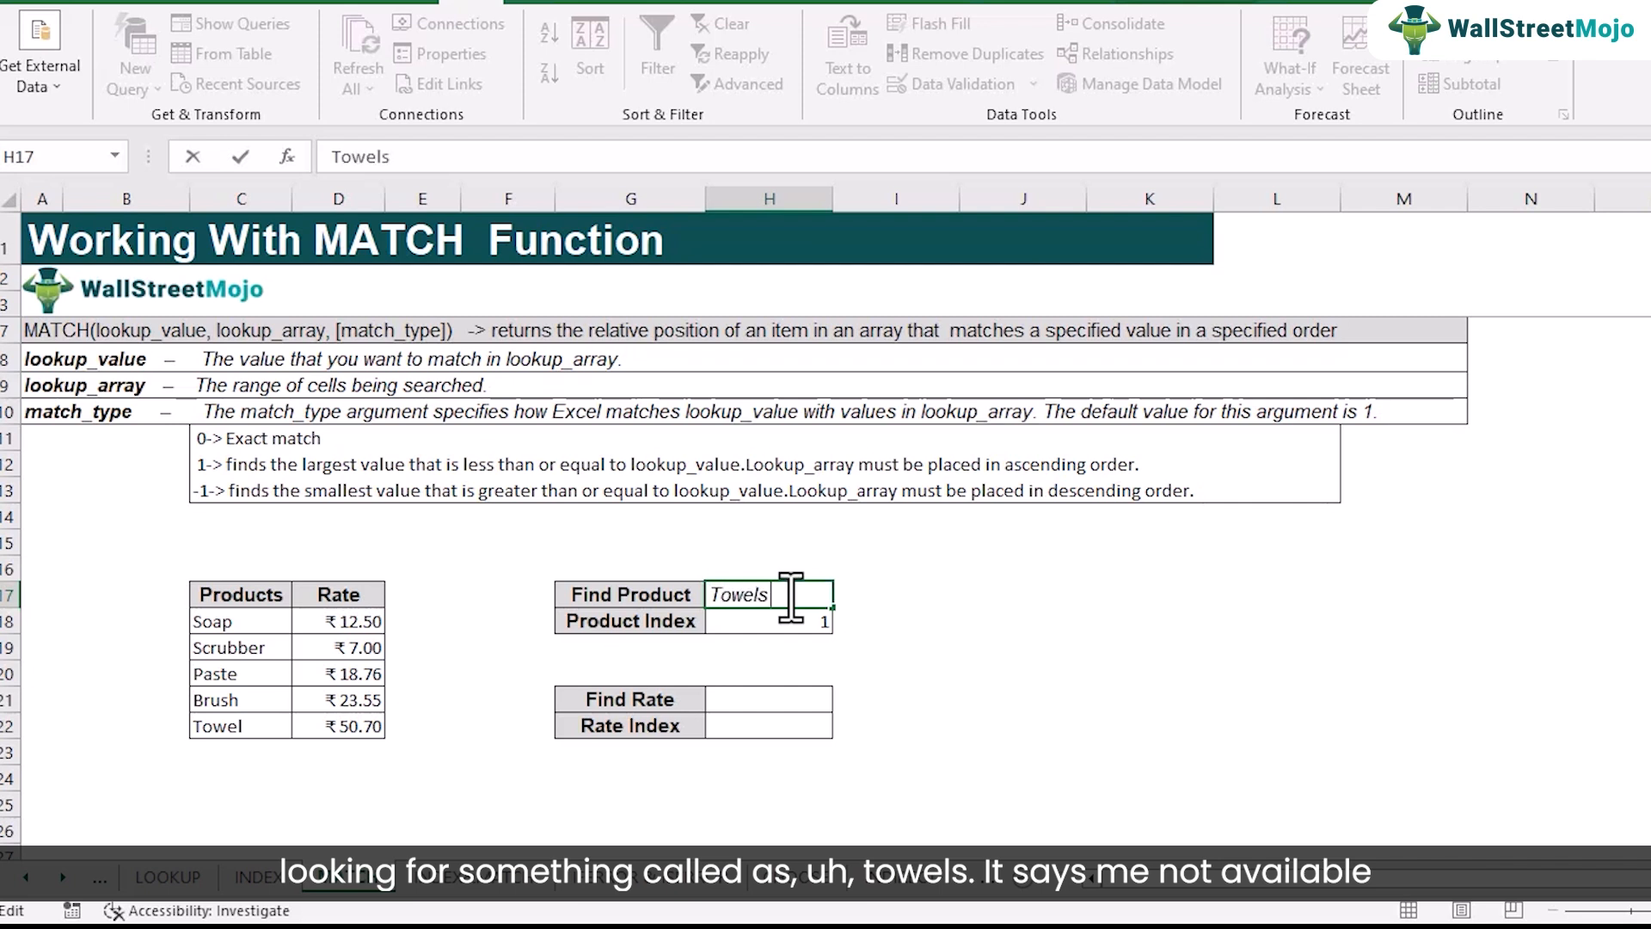
pyautogui.write('Towels')
pyautogui.press('Return')
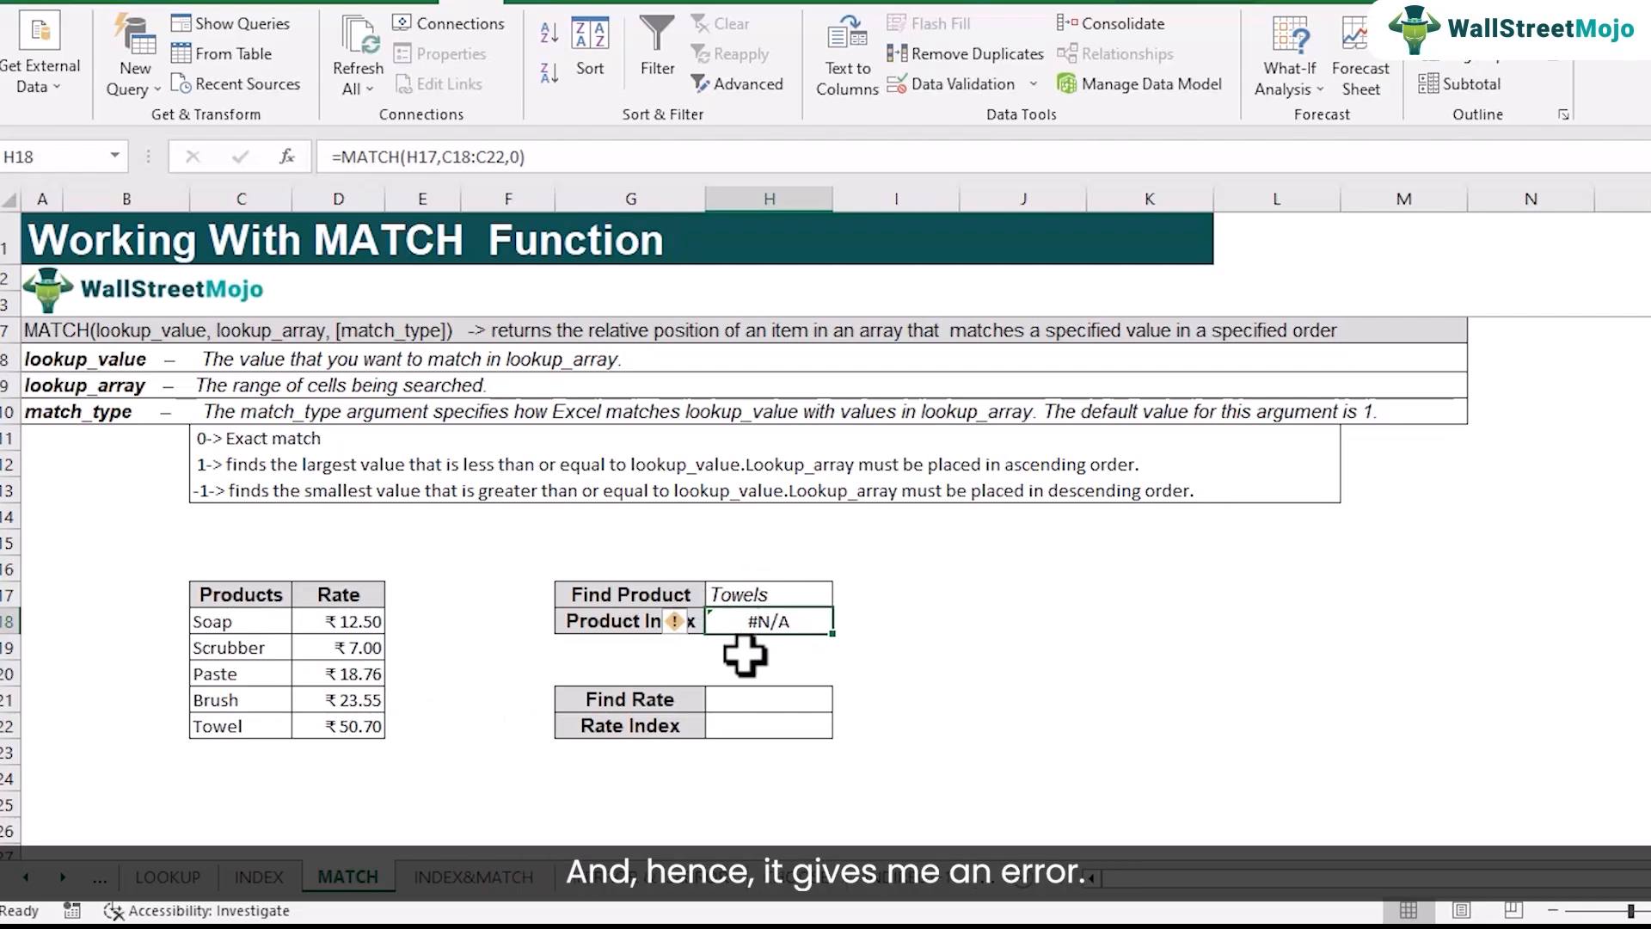
# Inspect the arguments of the Product Index formula and correct the Find Product value in H17 to Towel.
pyautogui.doubleClick(760, 621)
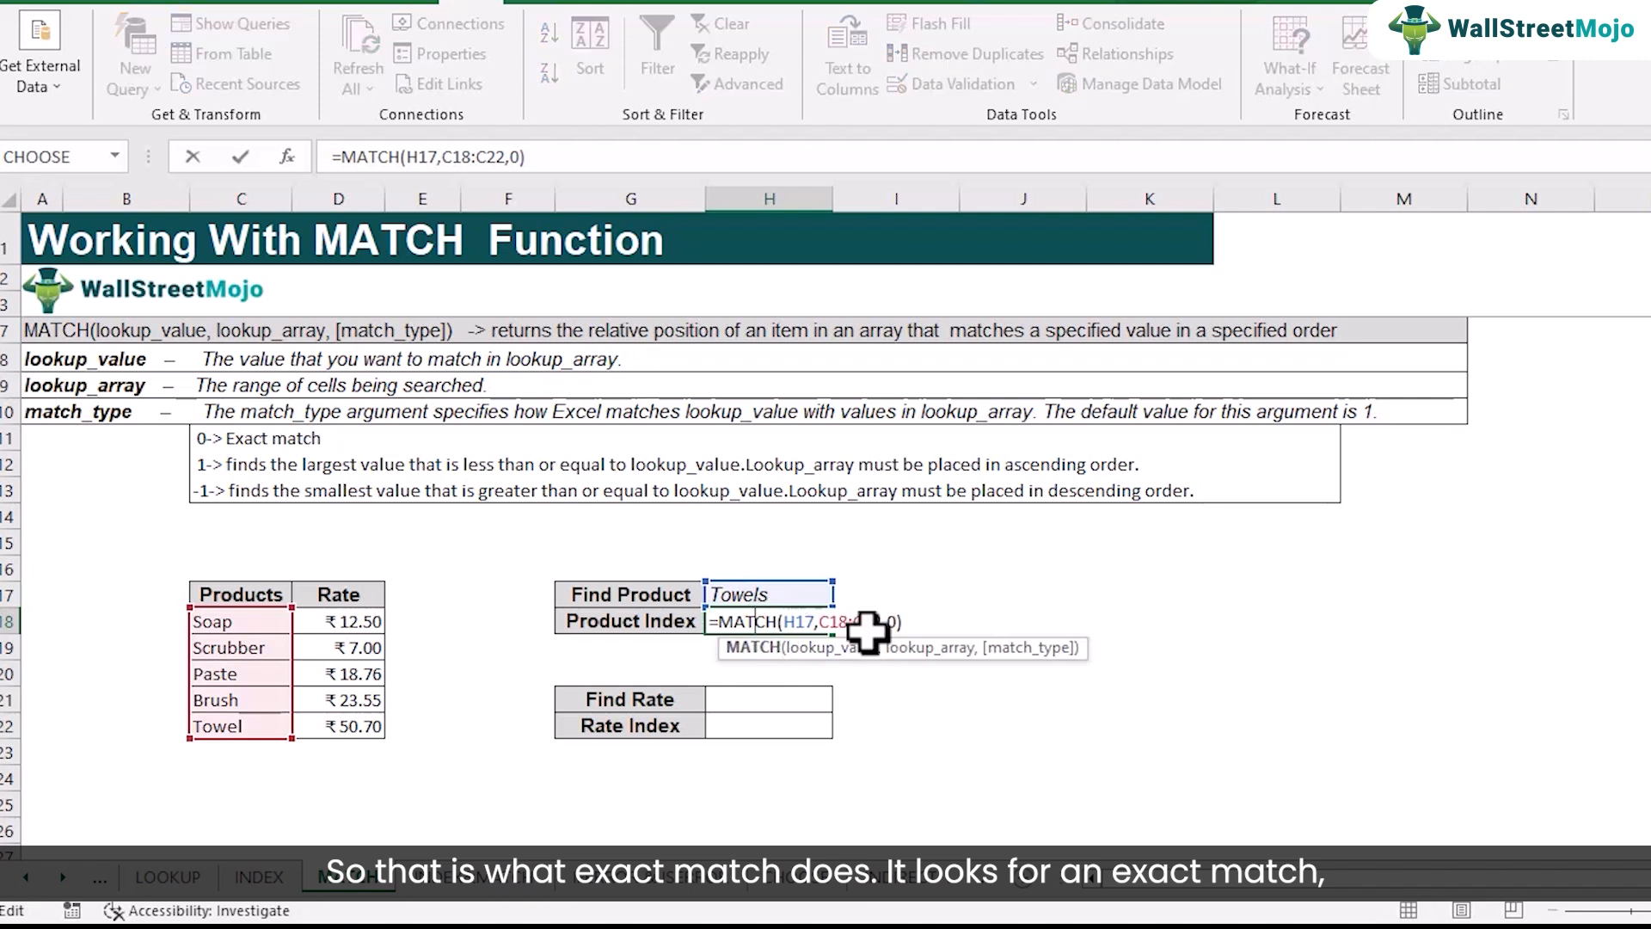
pyautogui.click(785, 594)
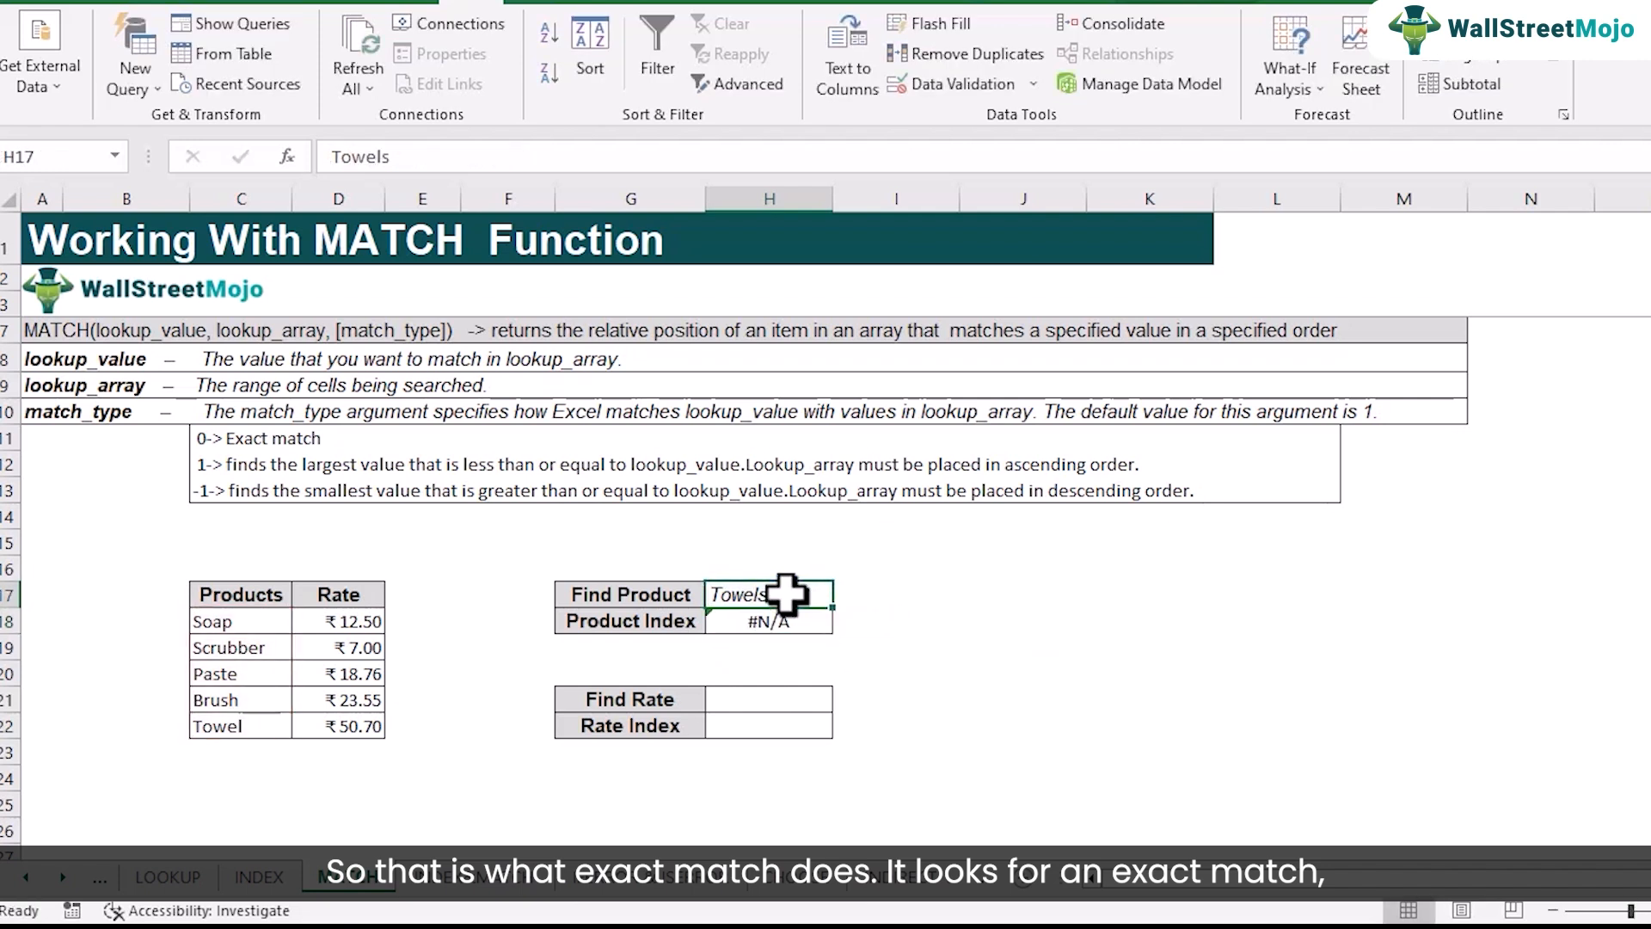
pyautogui.press('Return')
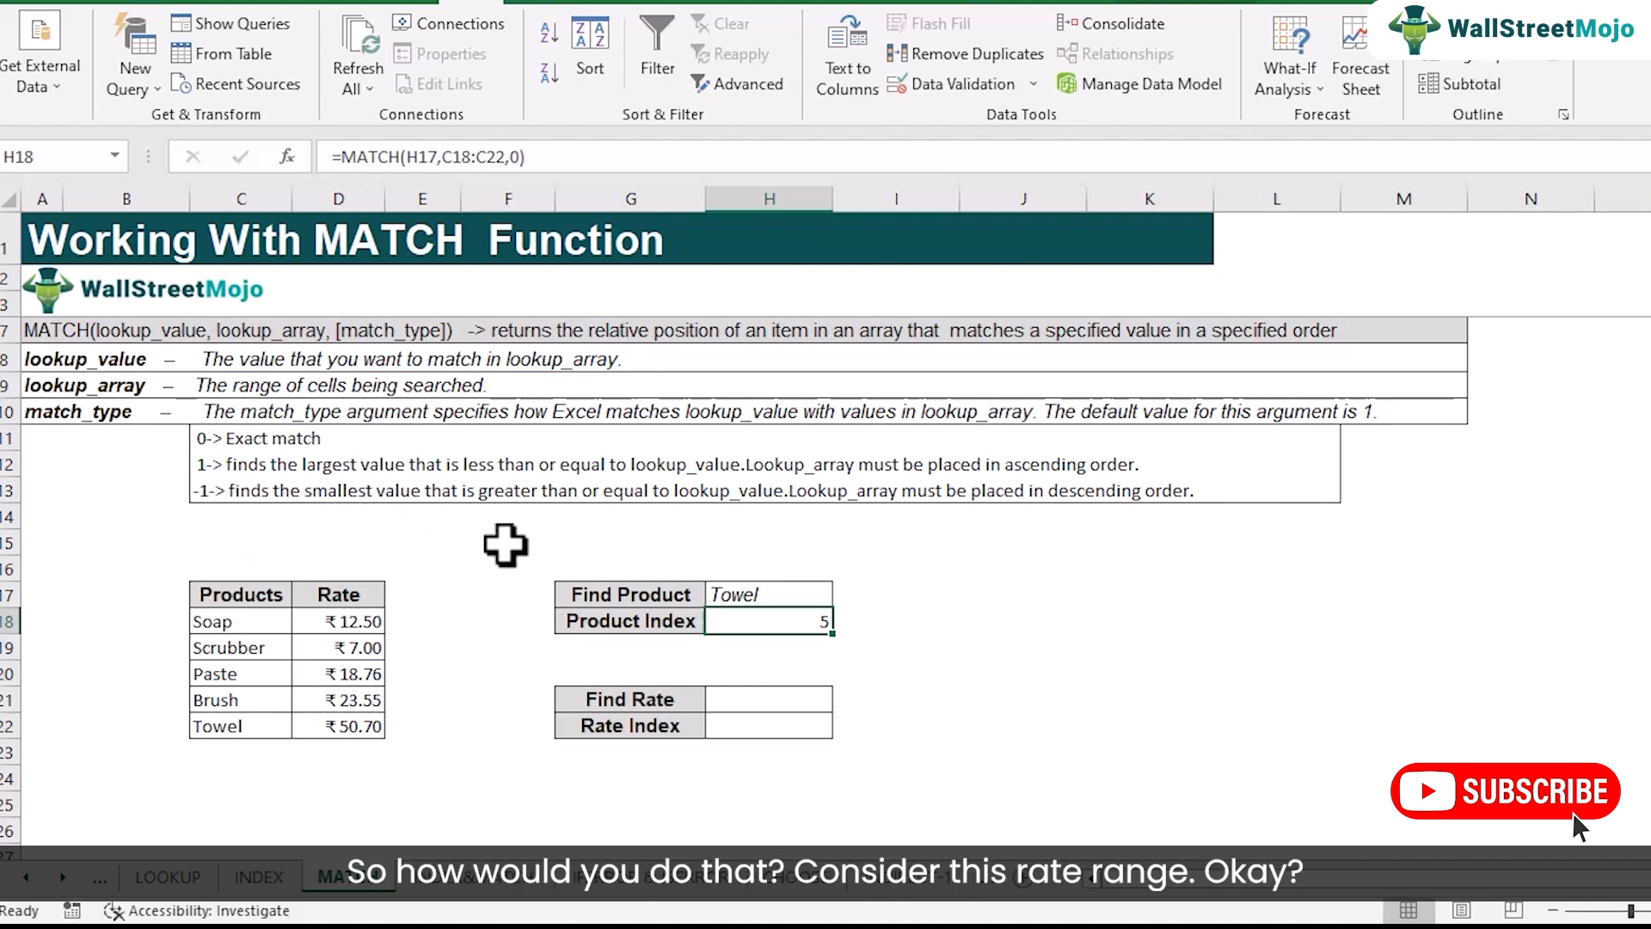
pyautogui.click(1509, 277)
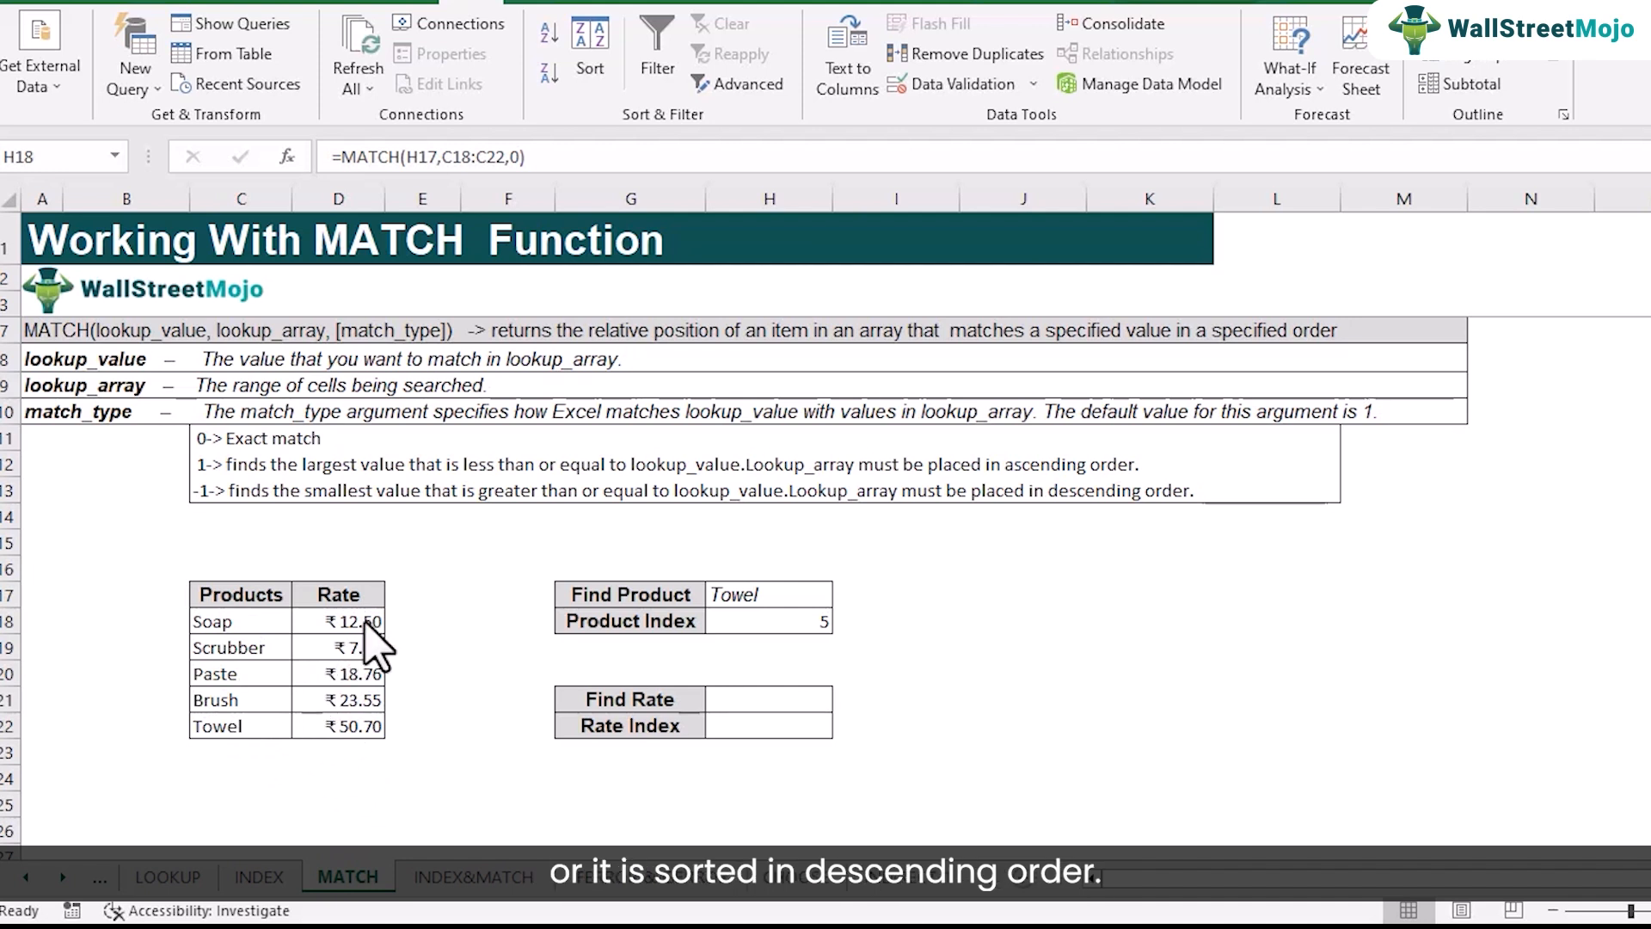
# Enter 18.76 as the rate to find in cell H21.
pyautogui.click(741, 705)
pyautogui.click(741, 703)
pyautogui.write('1')
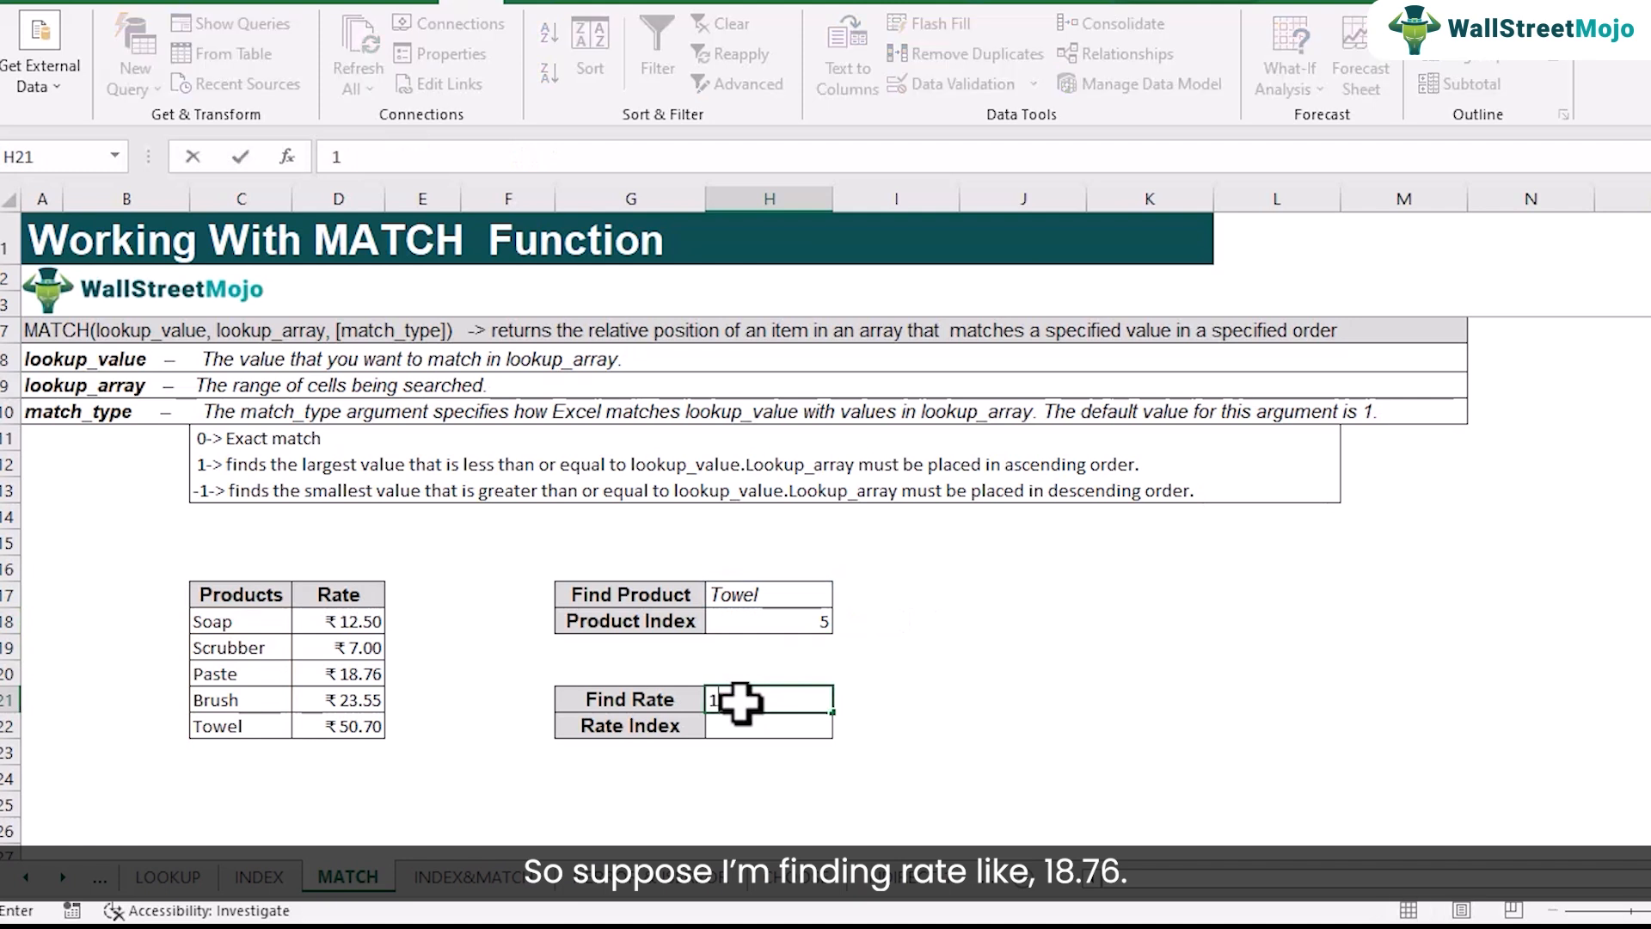
pyautogui.write('8.76')
pyautogui.press('Return')
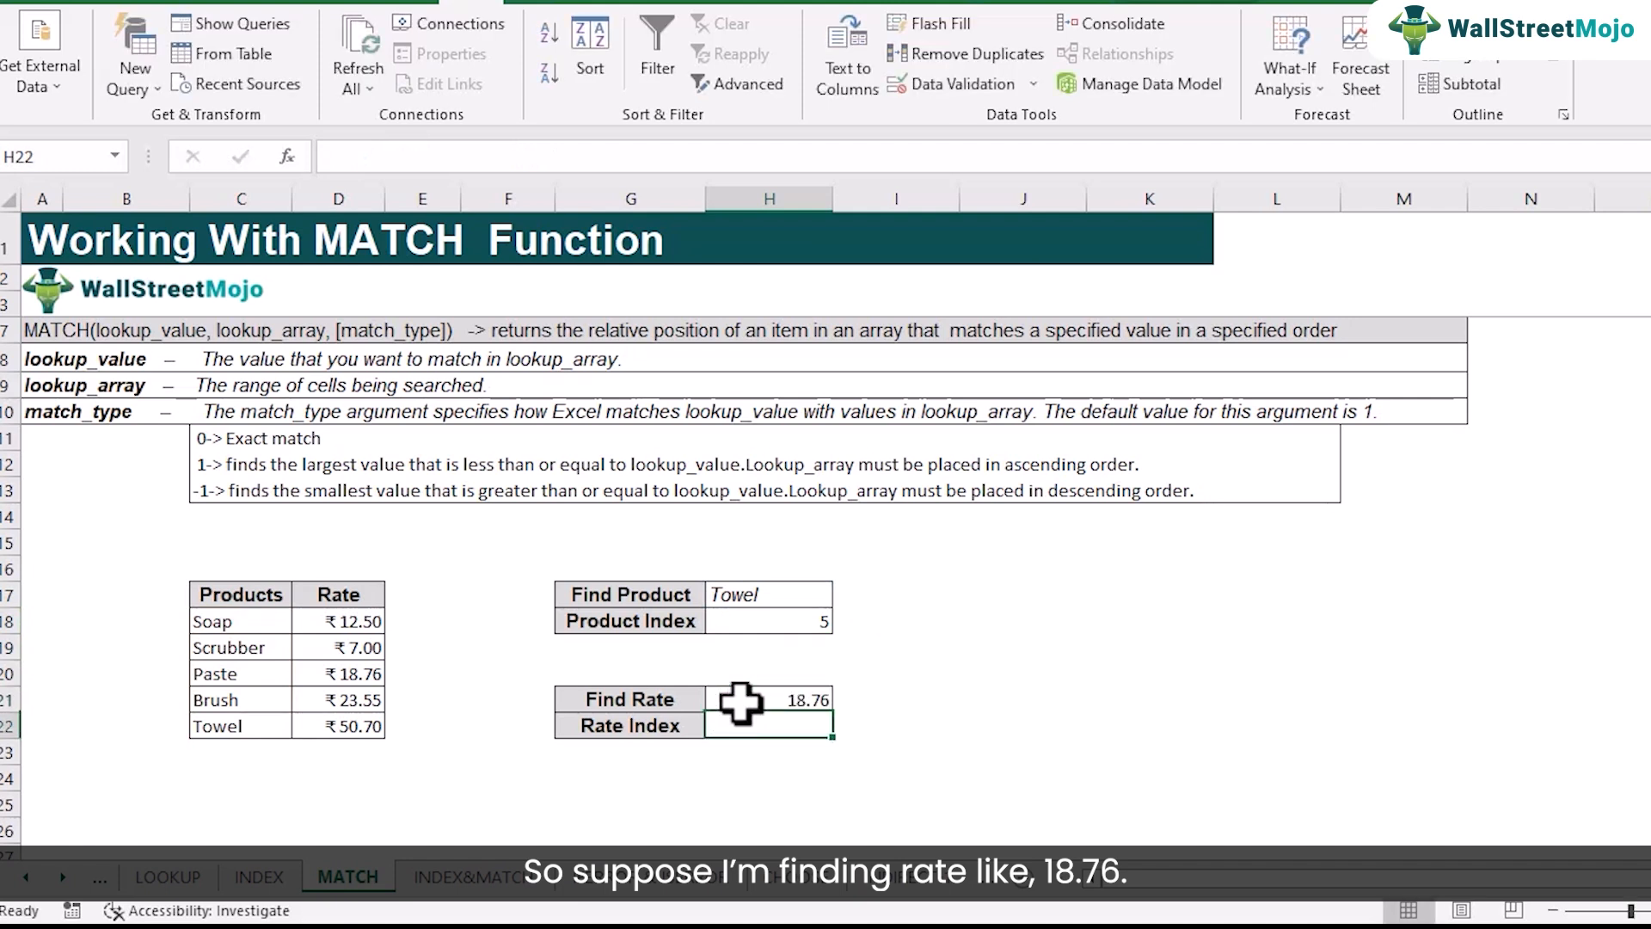
# Enter =MATCH(H21,D18:D22,0) in H22 to return the rate's exact-match position in the Rate column.
pyautogui.write('=')
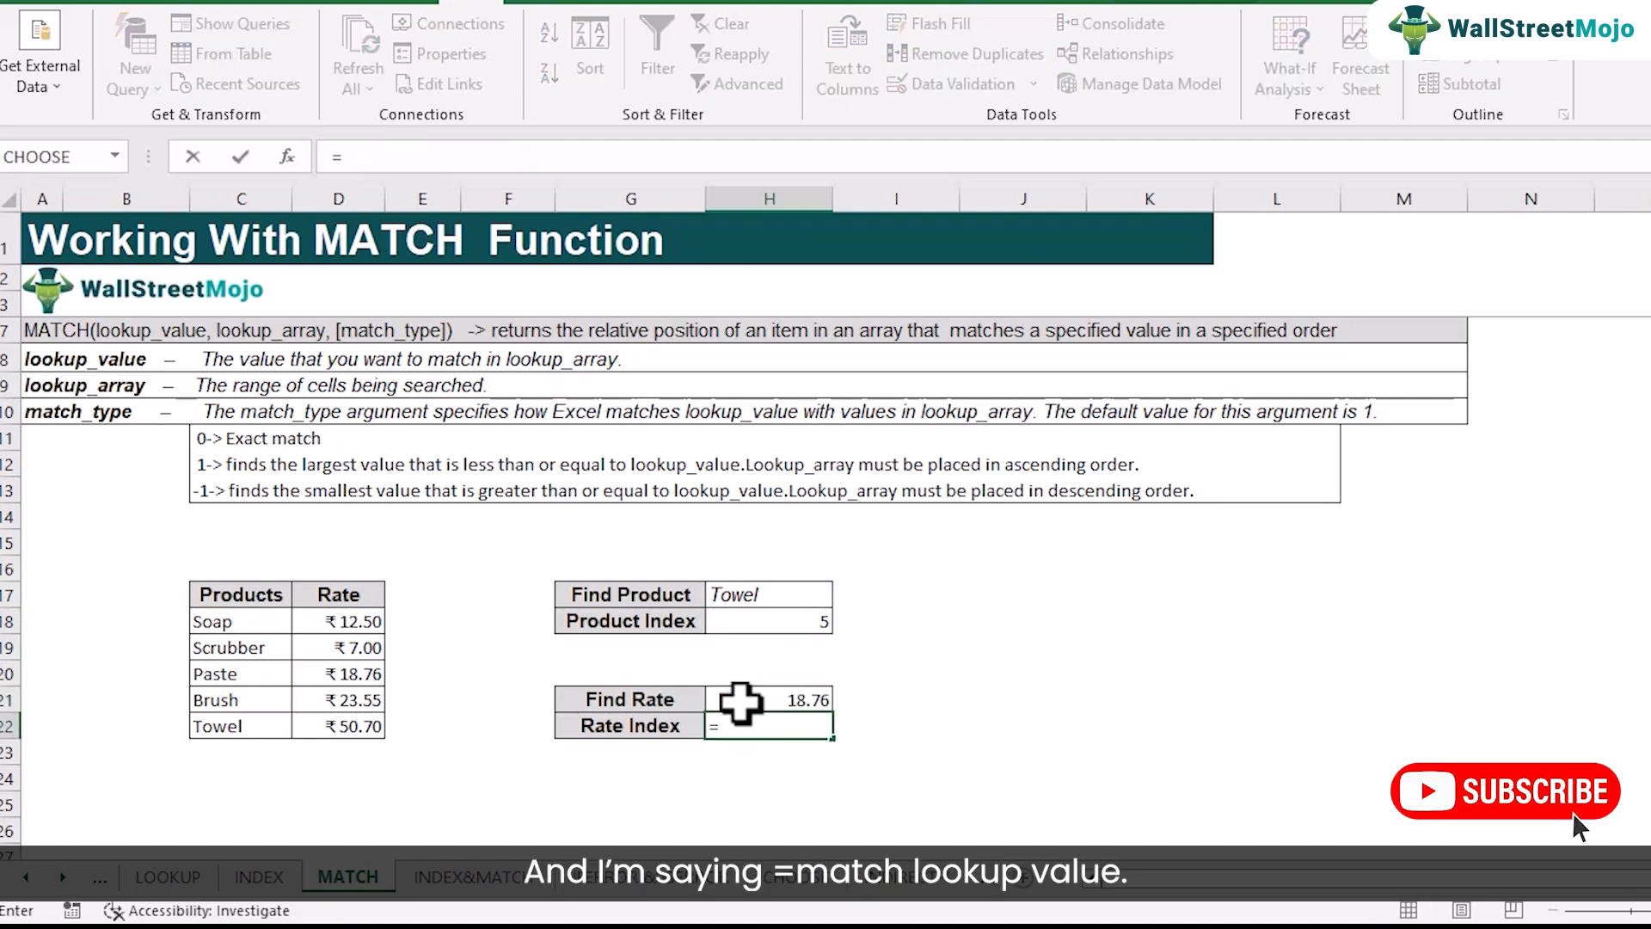
pyautogui.write('ma')
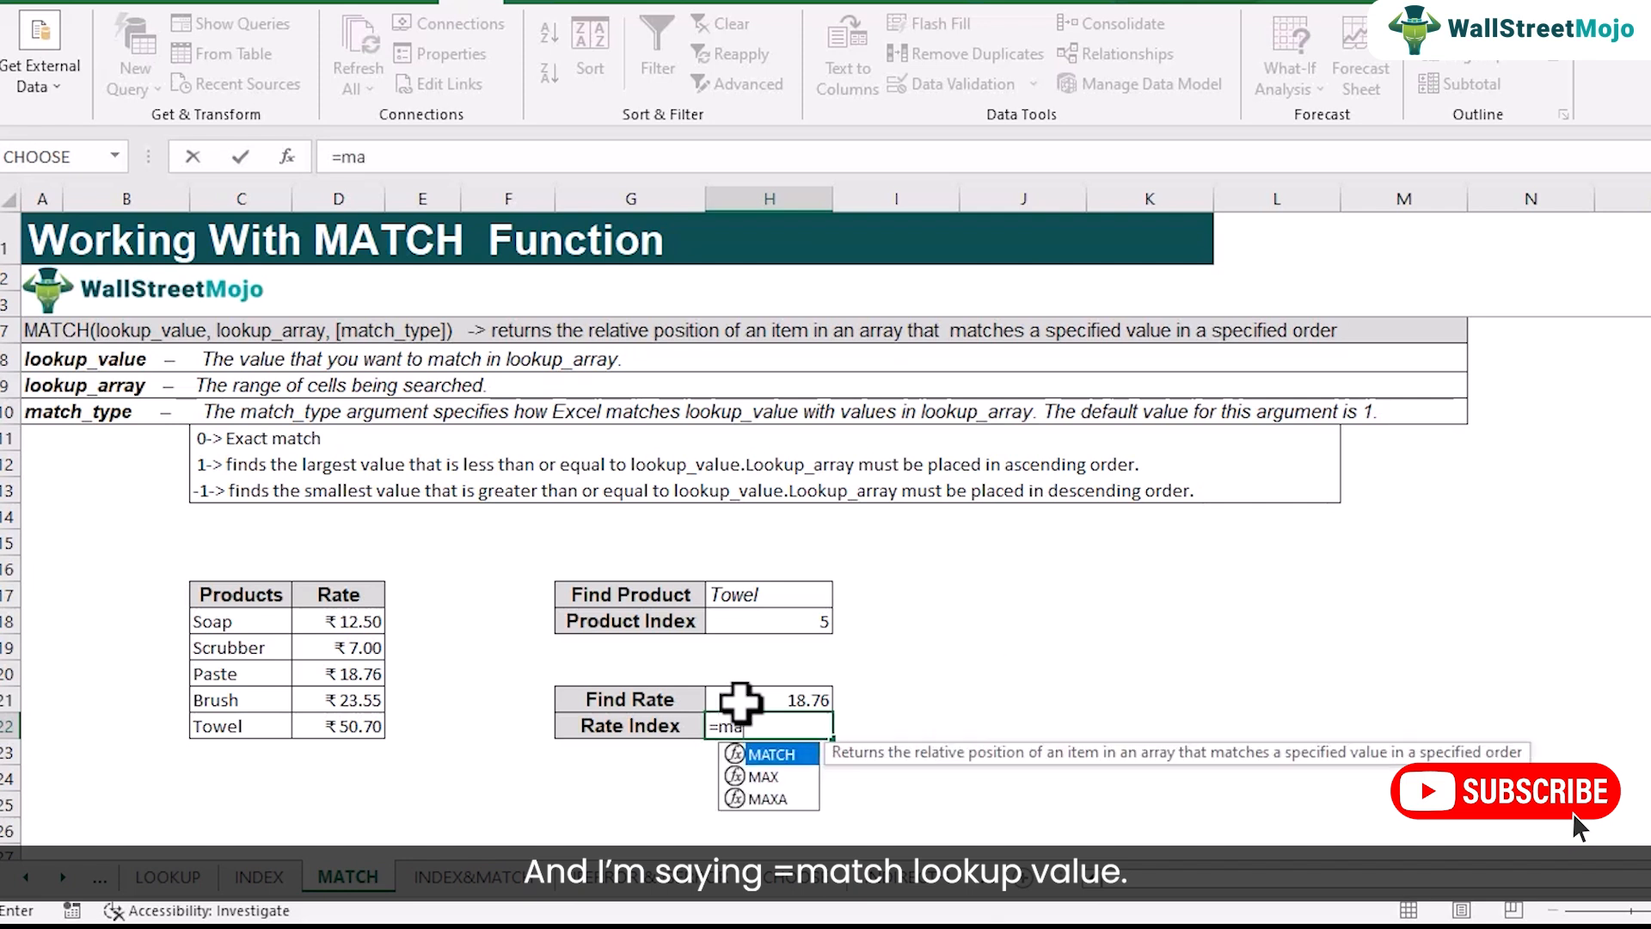
pyautogui.press('Tab')
pyautogui.click(750, 700)
pyautogui.write(',')
pyautogui.moveTo(357, 619); pyautogui.dragTo(339, 724)
pyautogui.write(',')
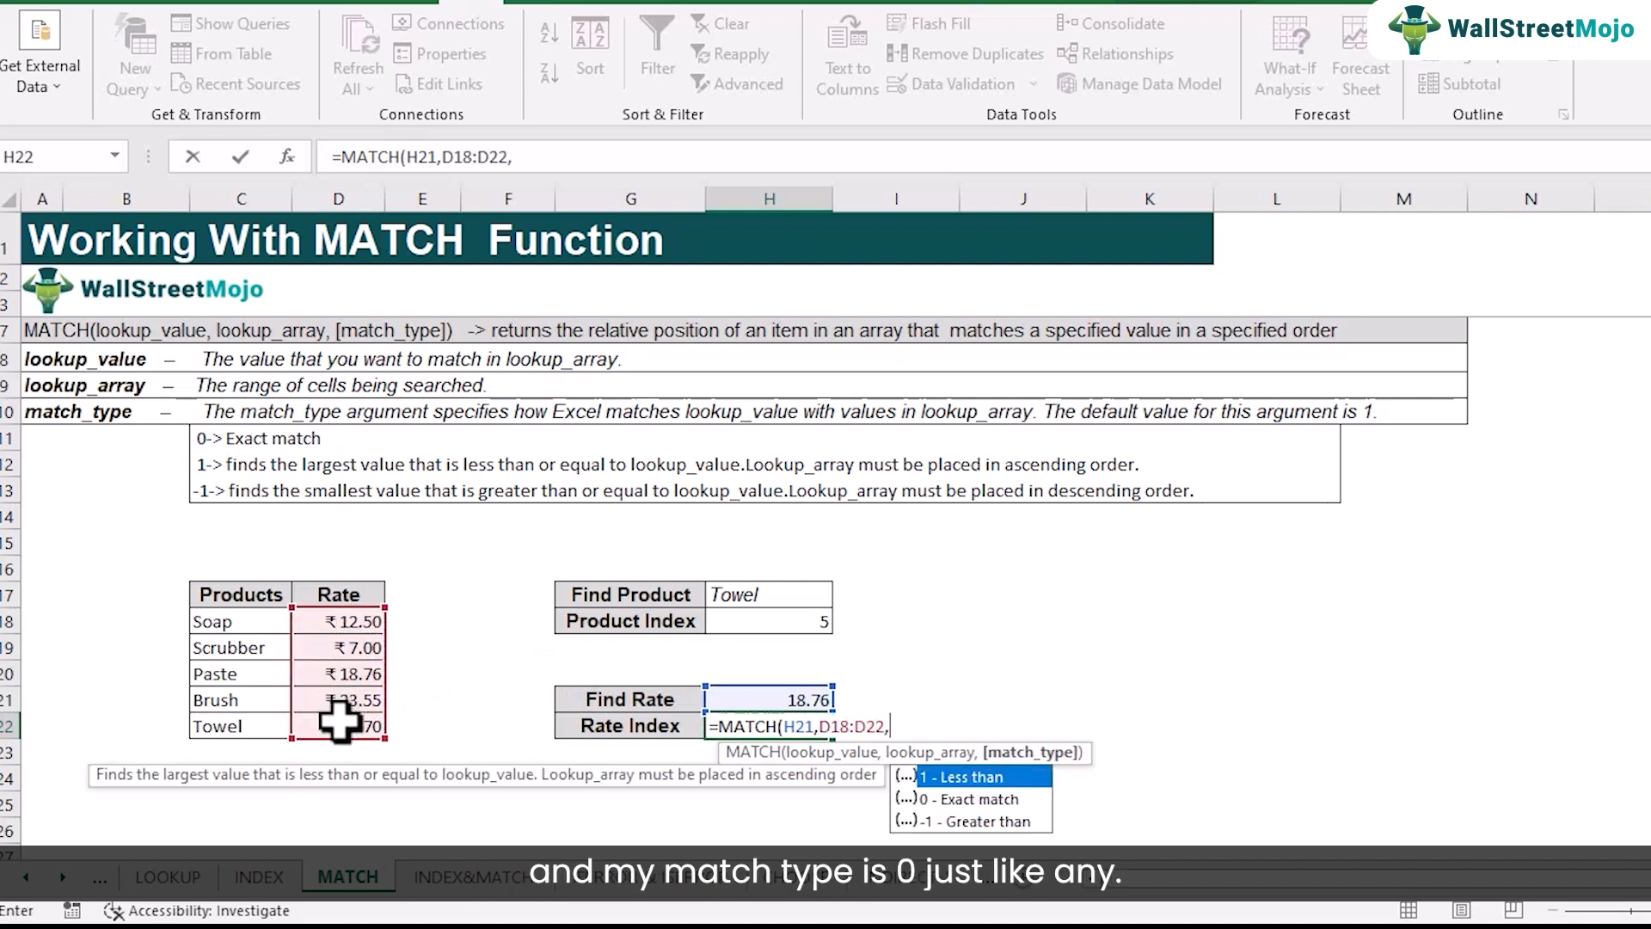
pyautogui.write('0)')
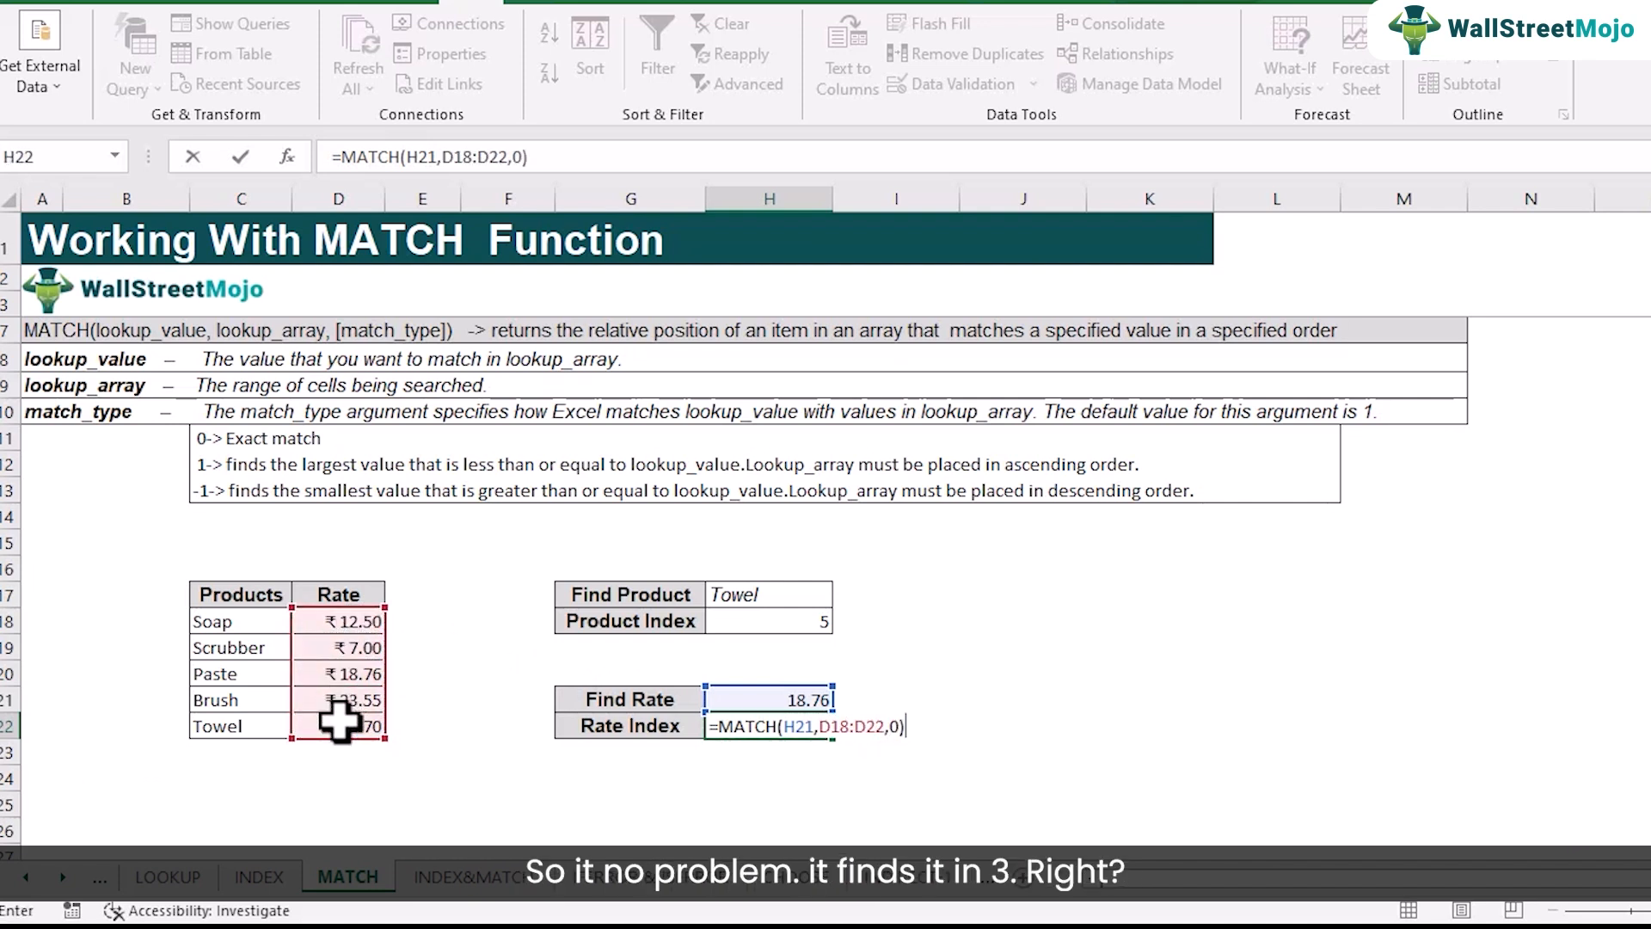
pyautogui.press('Return')
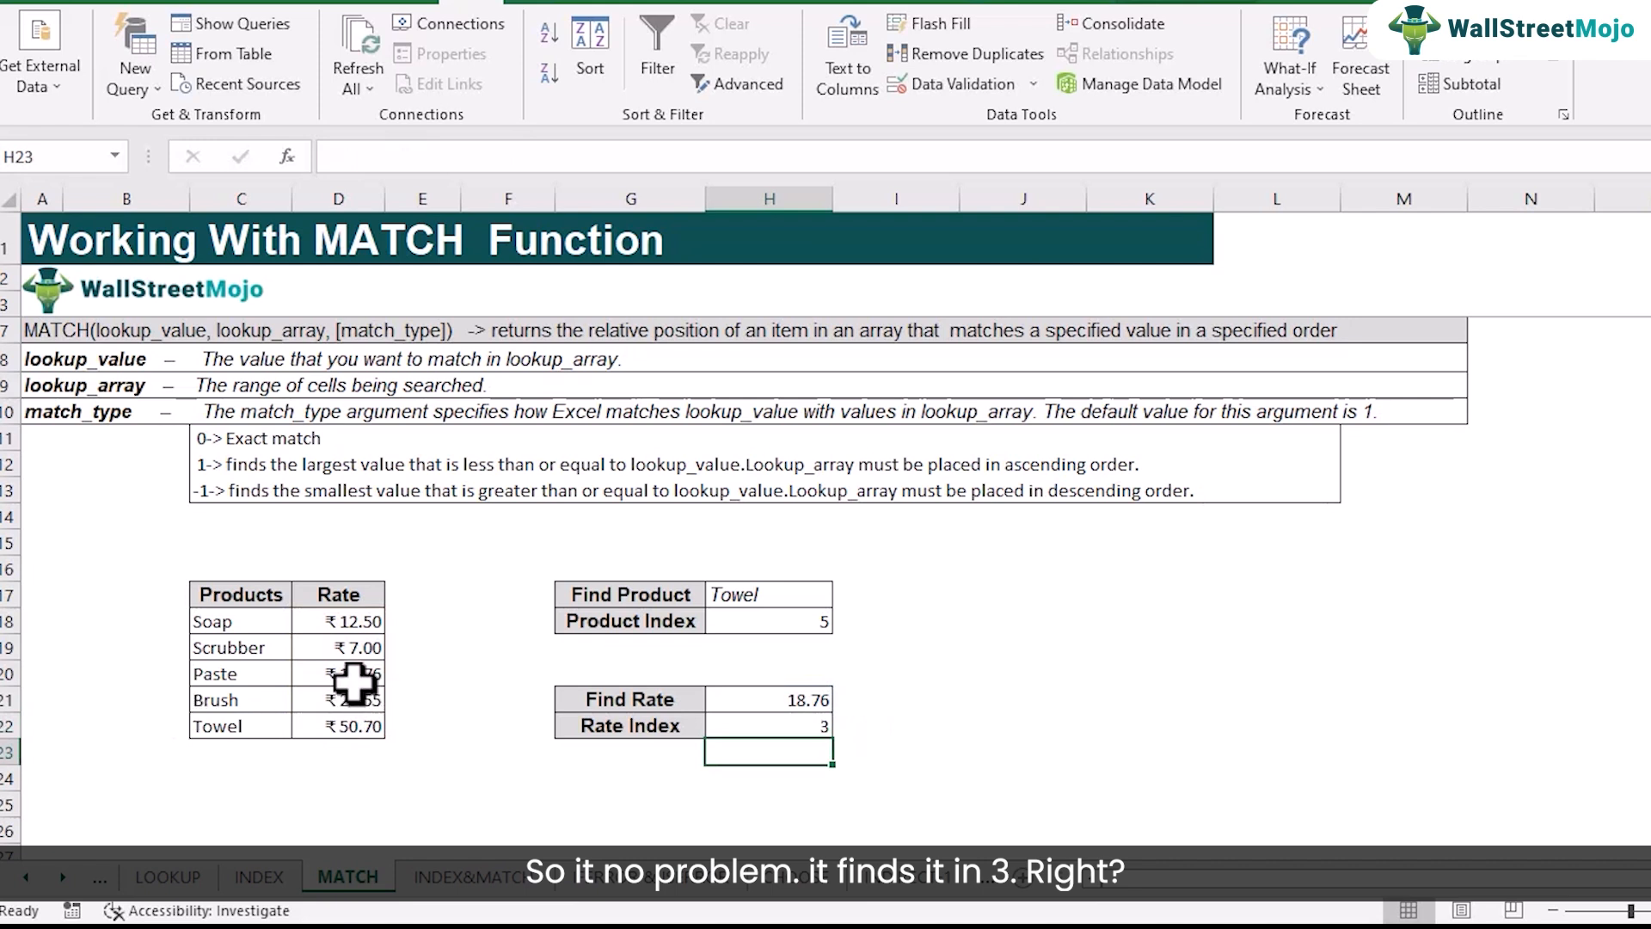
# Change the Find Rate value in H21 to 19.
pyautogui.click(762, 701)
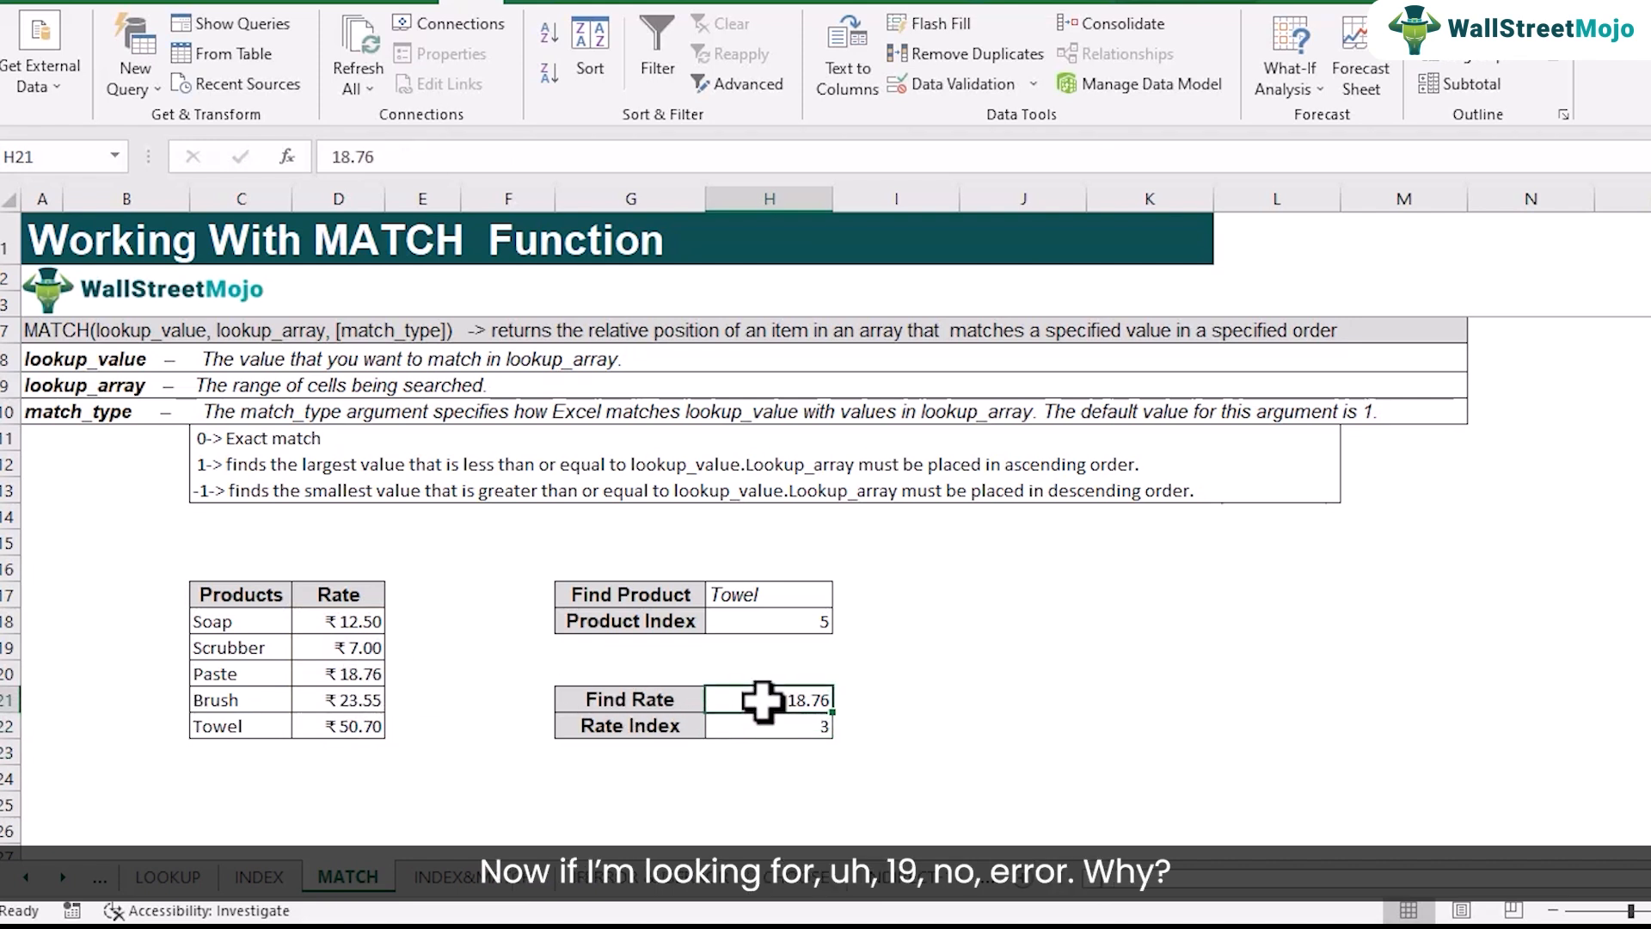
pyautogui.write('19')
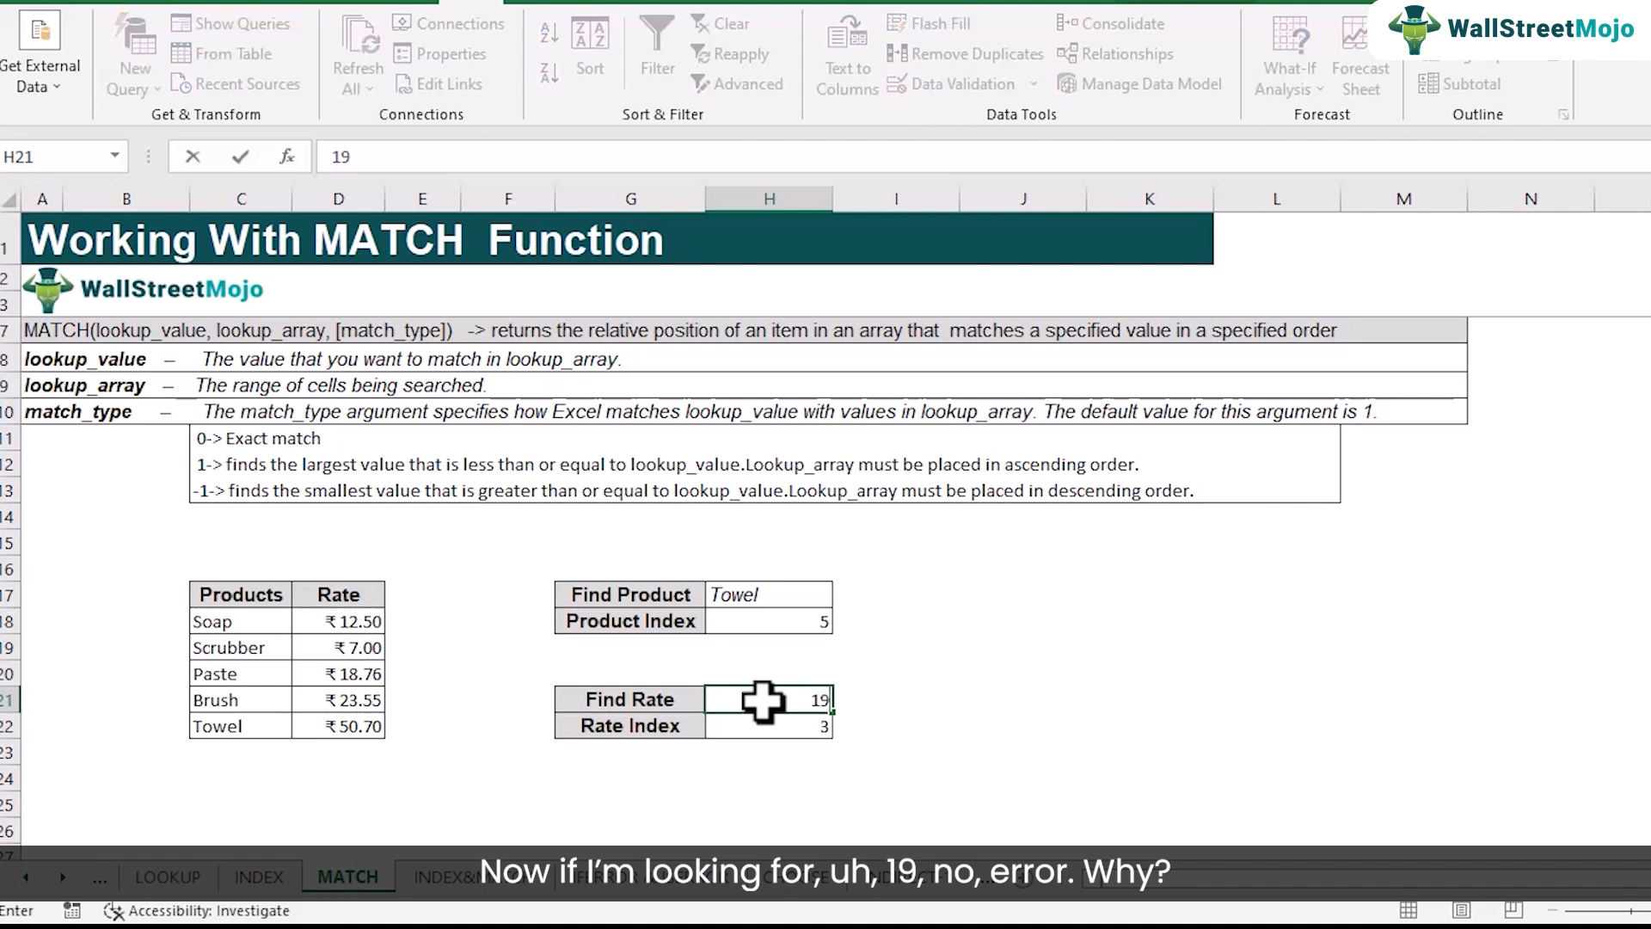
pyautogui.press('Return')
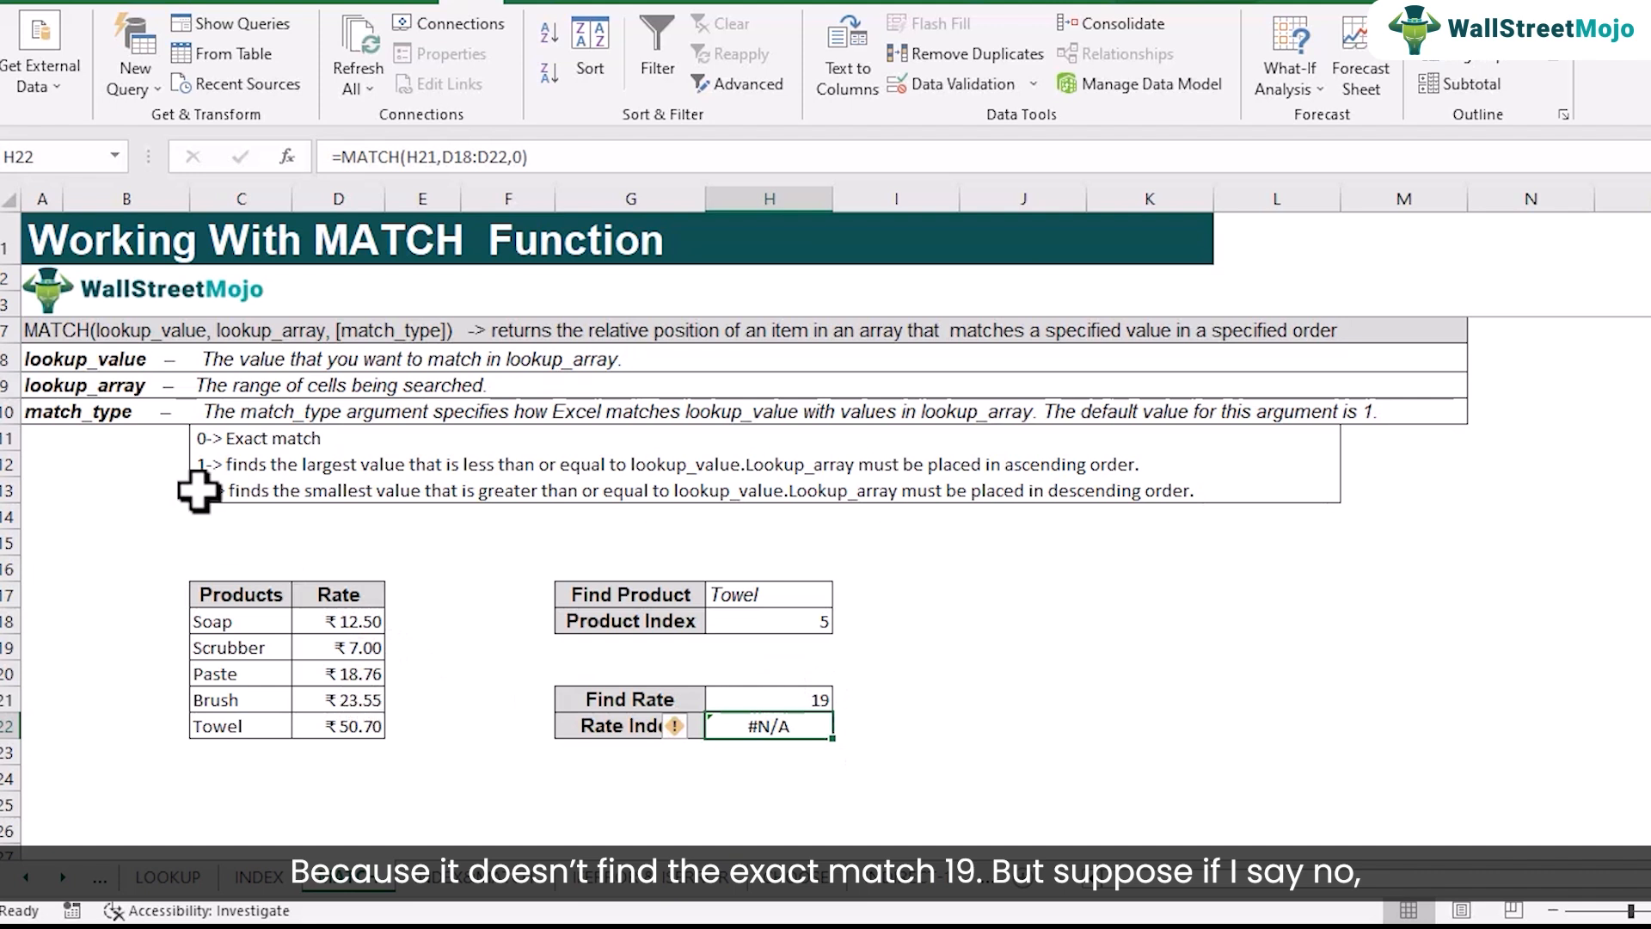
# Change the match type of the Rate Index formula in H22 to 1, giving =MATCH(H21,D18:D22,1).
pyautogui.doubleClick(808, 725)
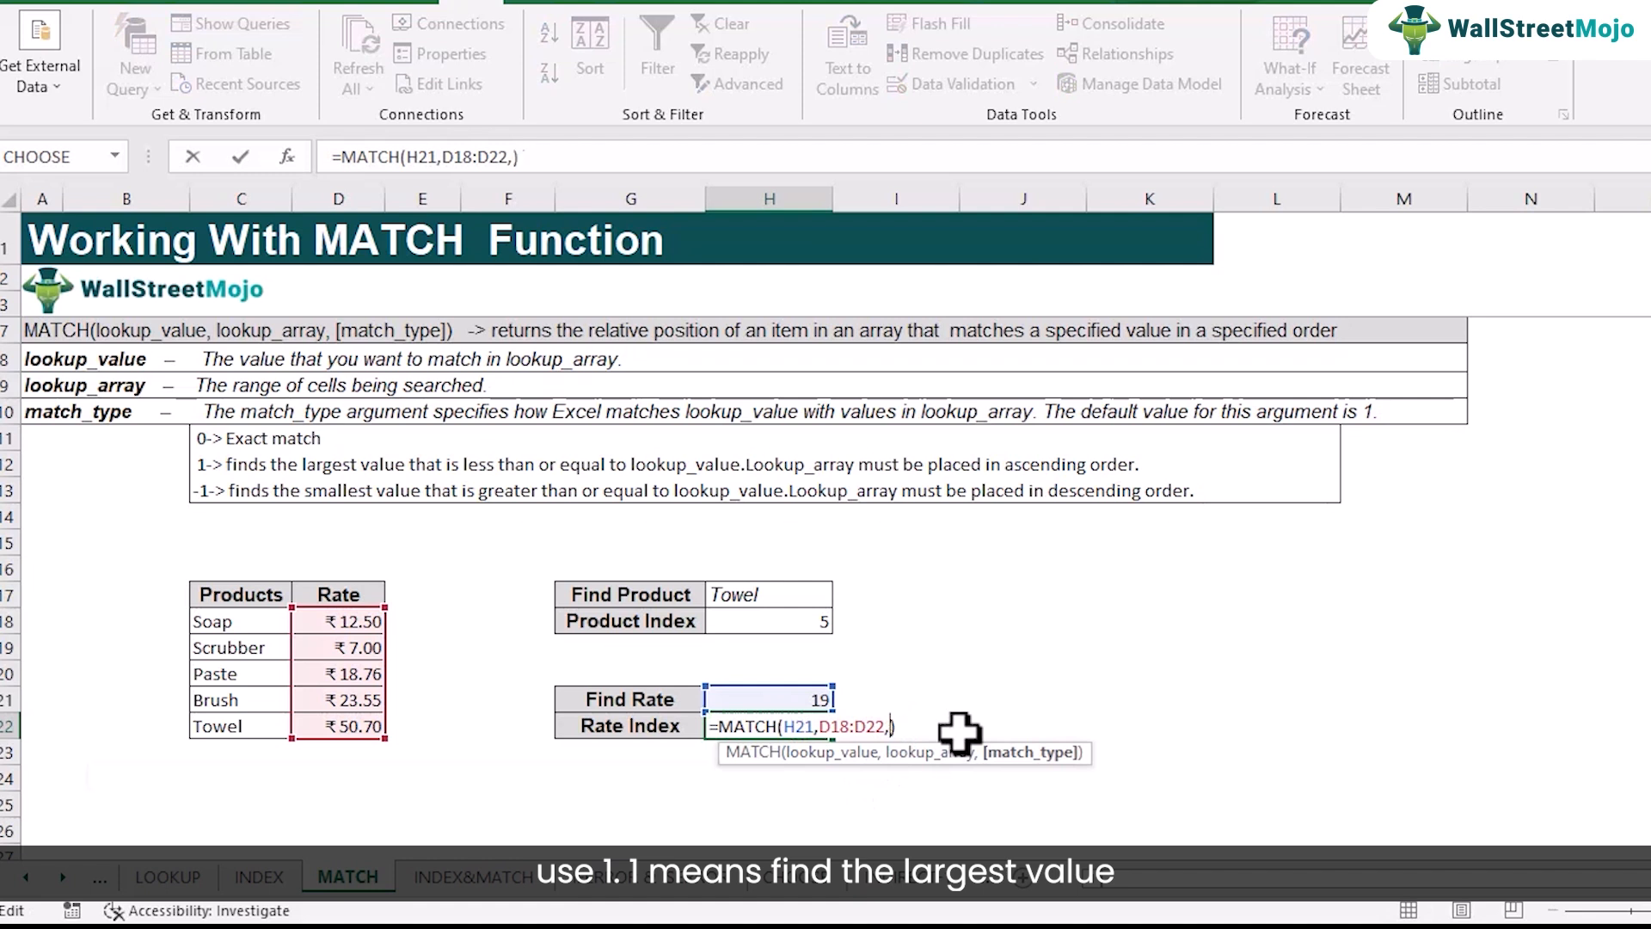
pyautogui.write('1')
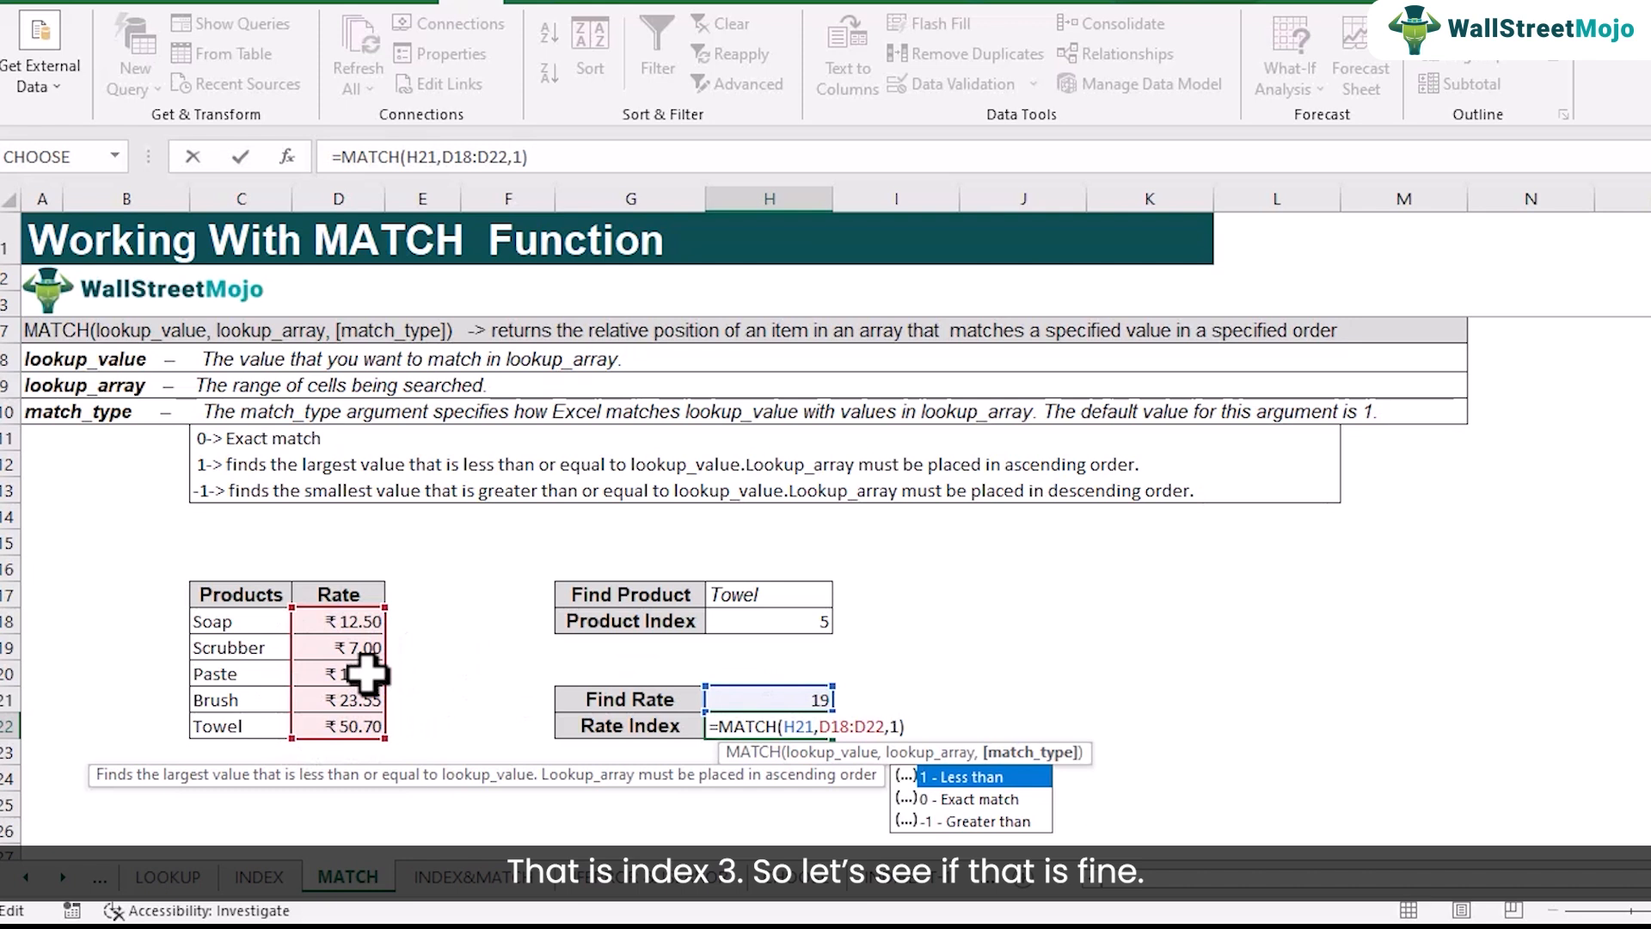
pyautogui.press('Return')
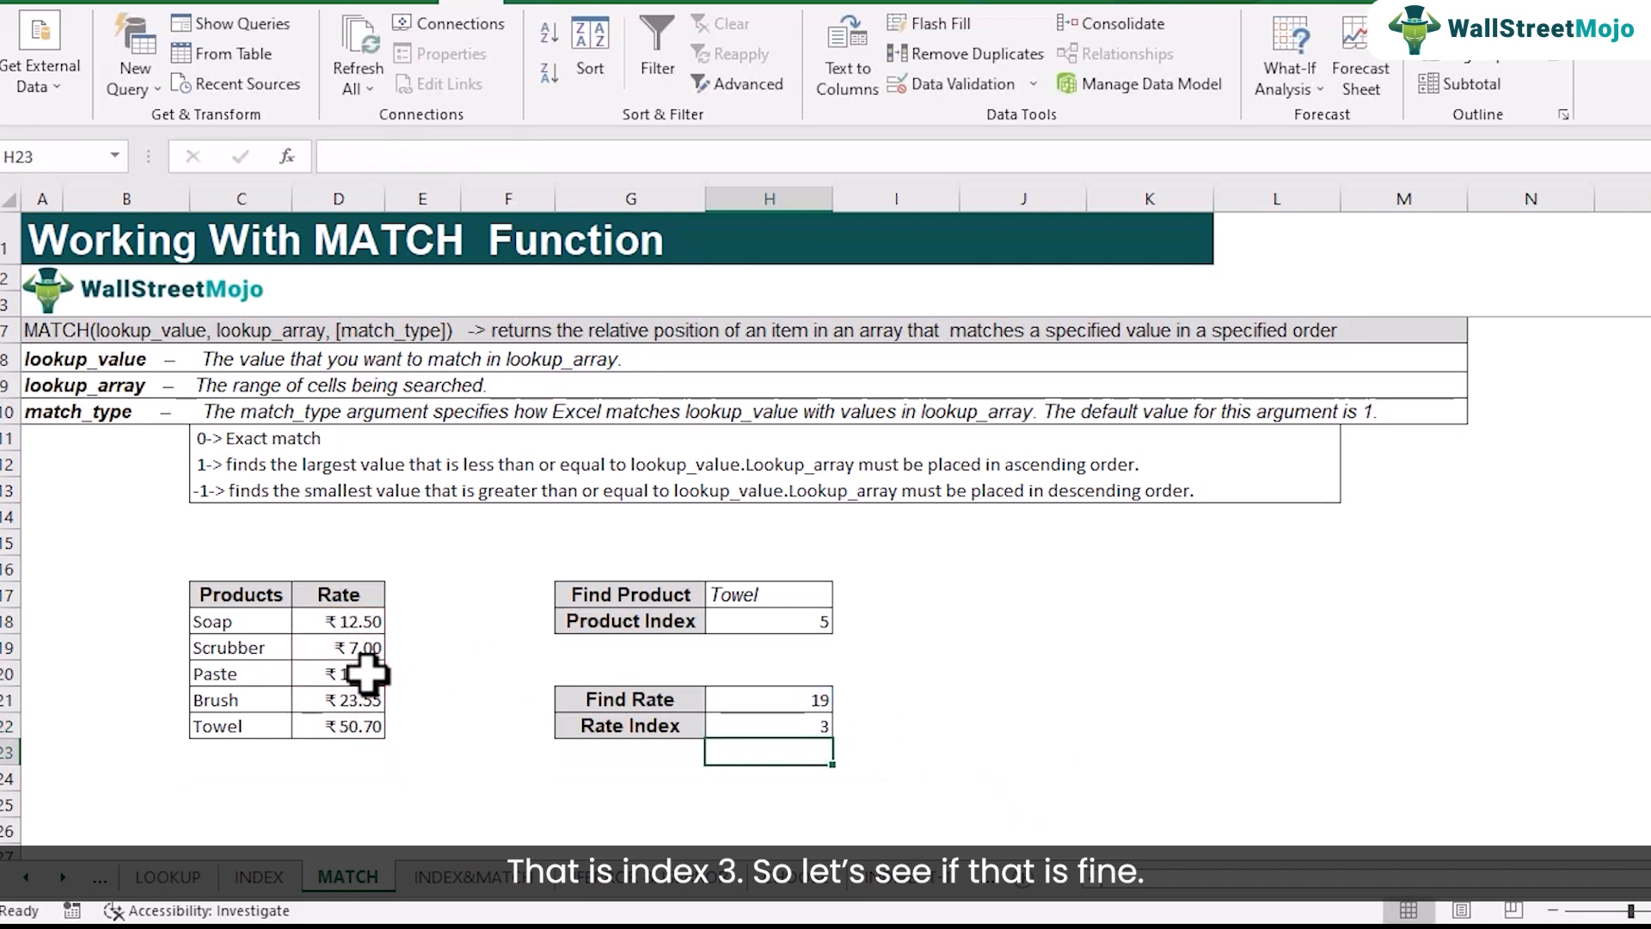
# Change the Find Rate value in H21 to 25 to test the approximate match.
pyautogui.click(805, 703)
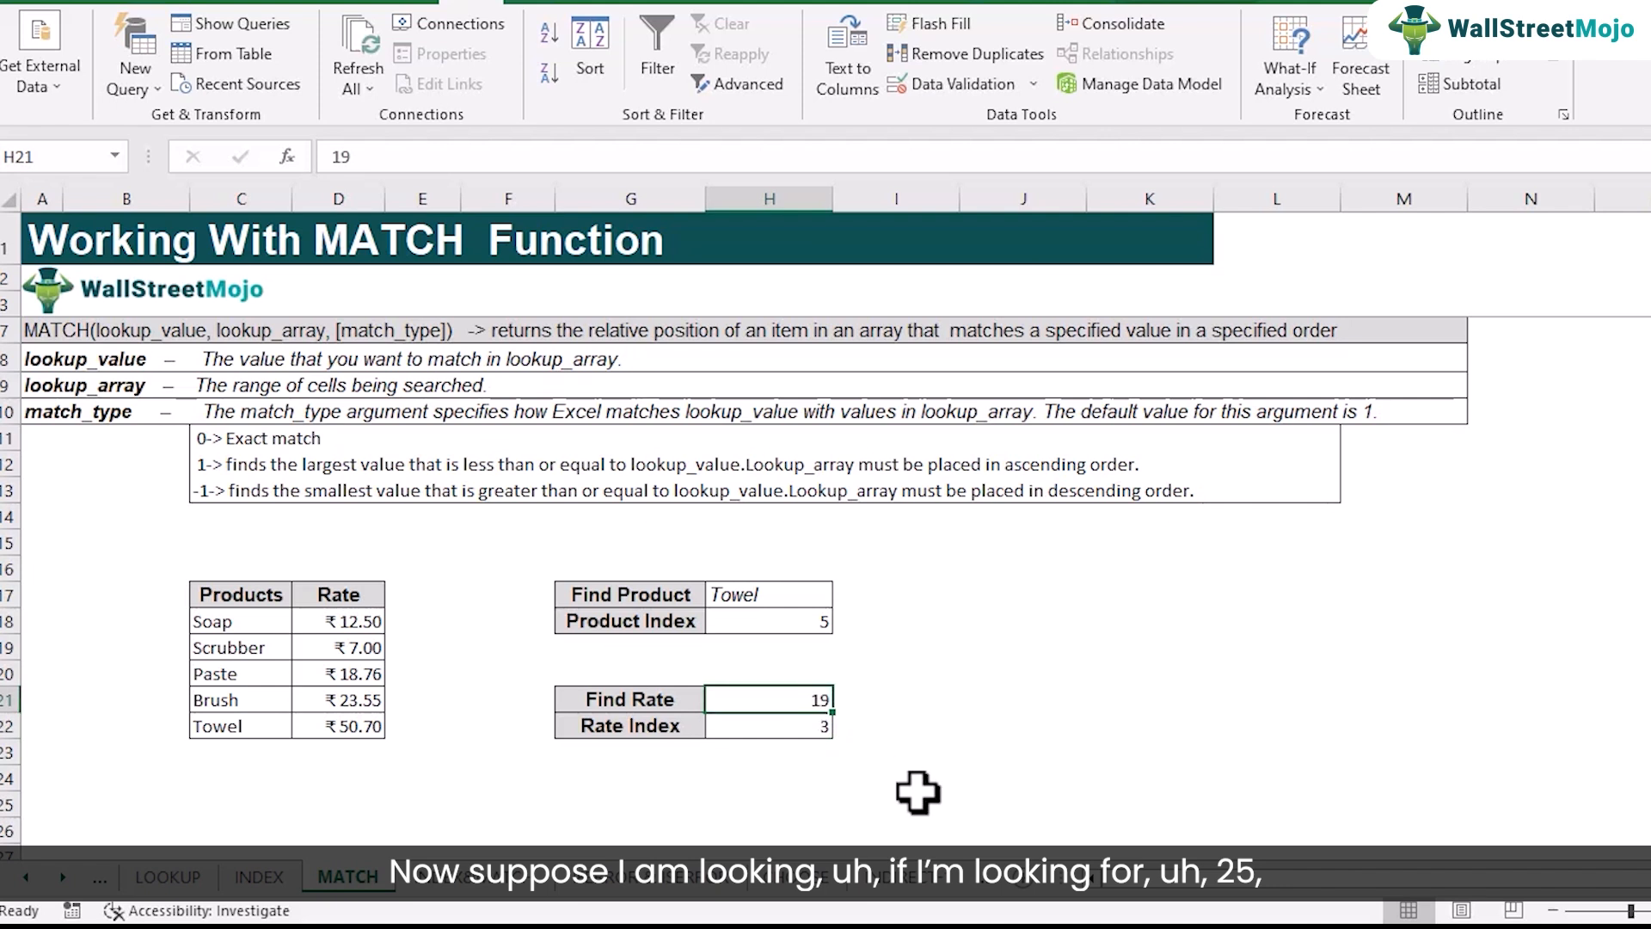
pyautogui.write('25')
pyautogui.press('Return')
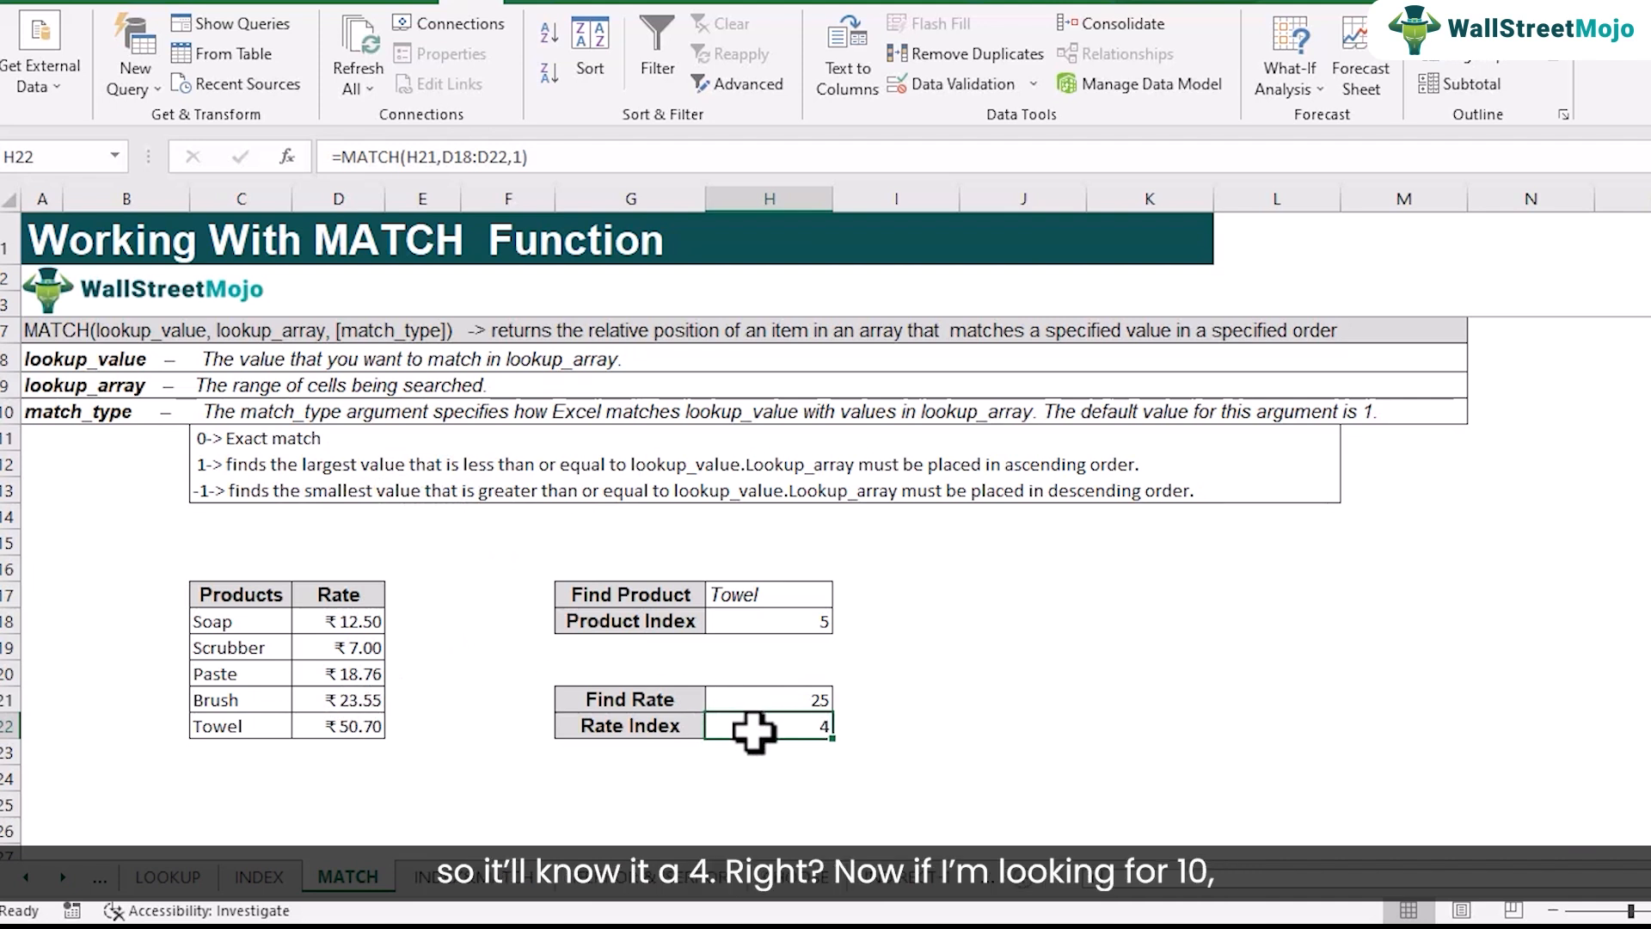
# Set the Find Rate value in H21 to 10 to test the lookup against the unsorted rates.
pyautogui.click(778, 703)
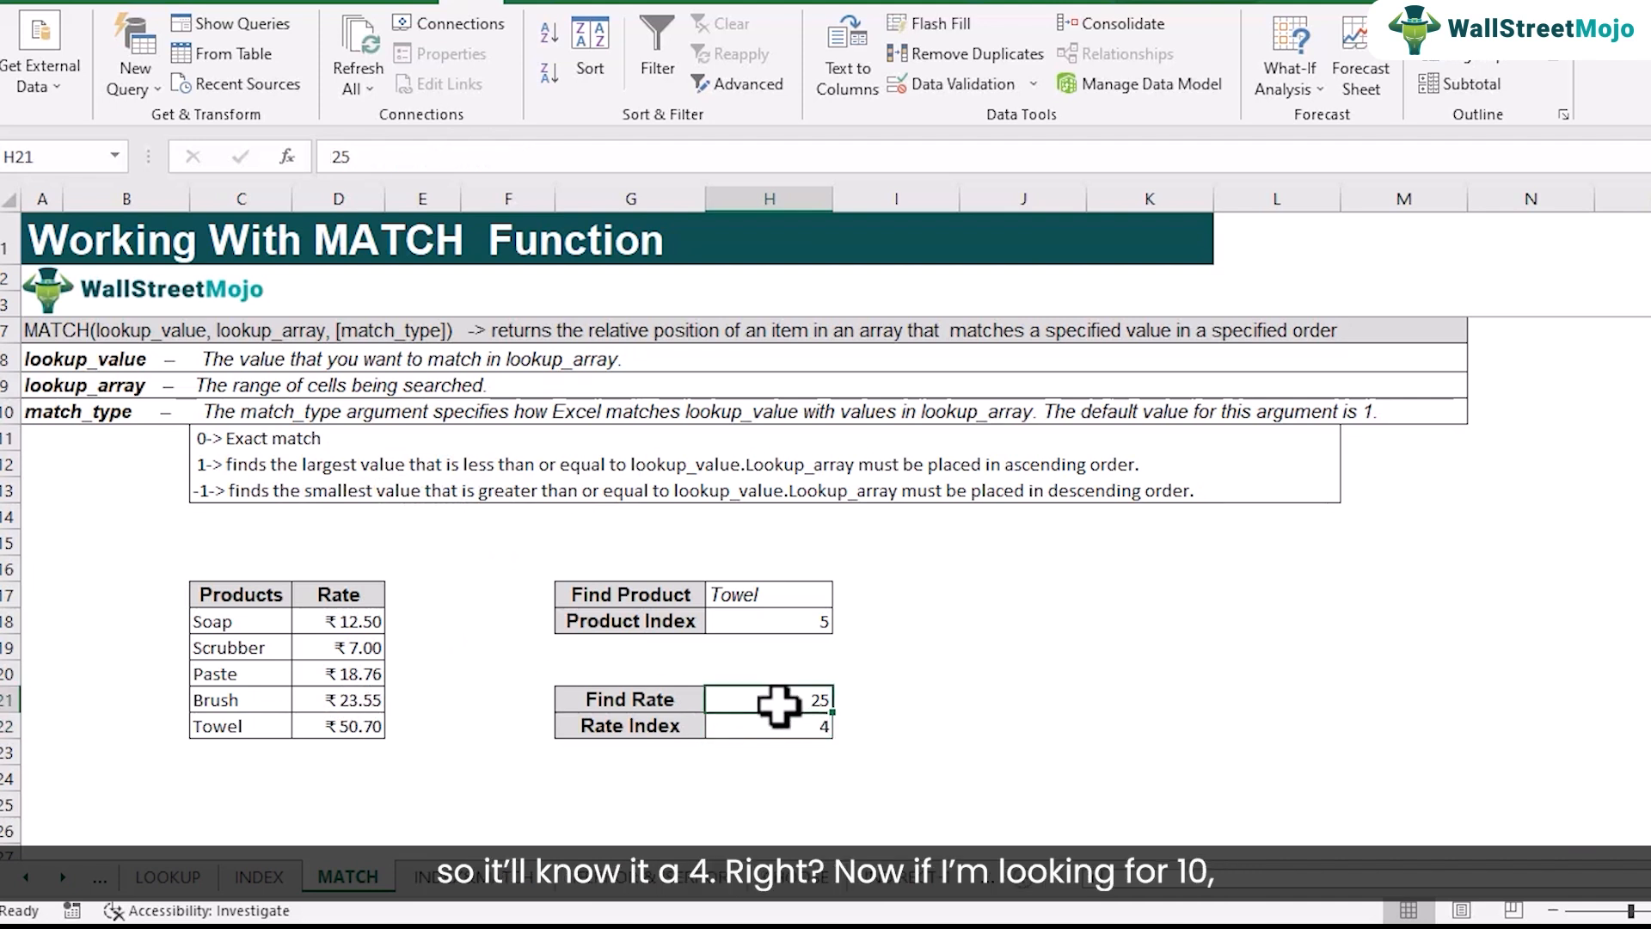
pyautogui.write('10')
pyautogui.press('Return')
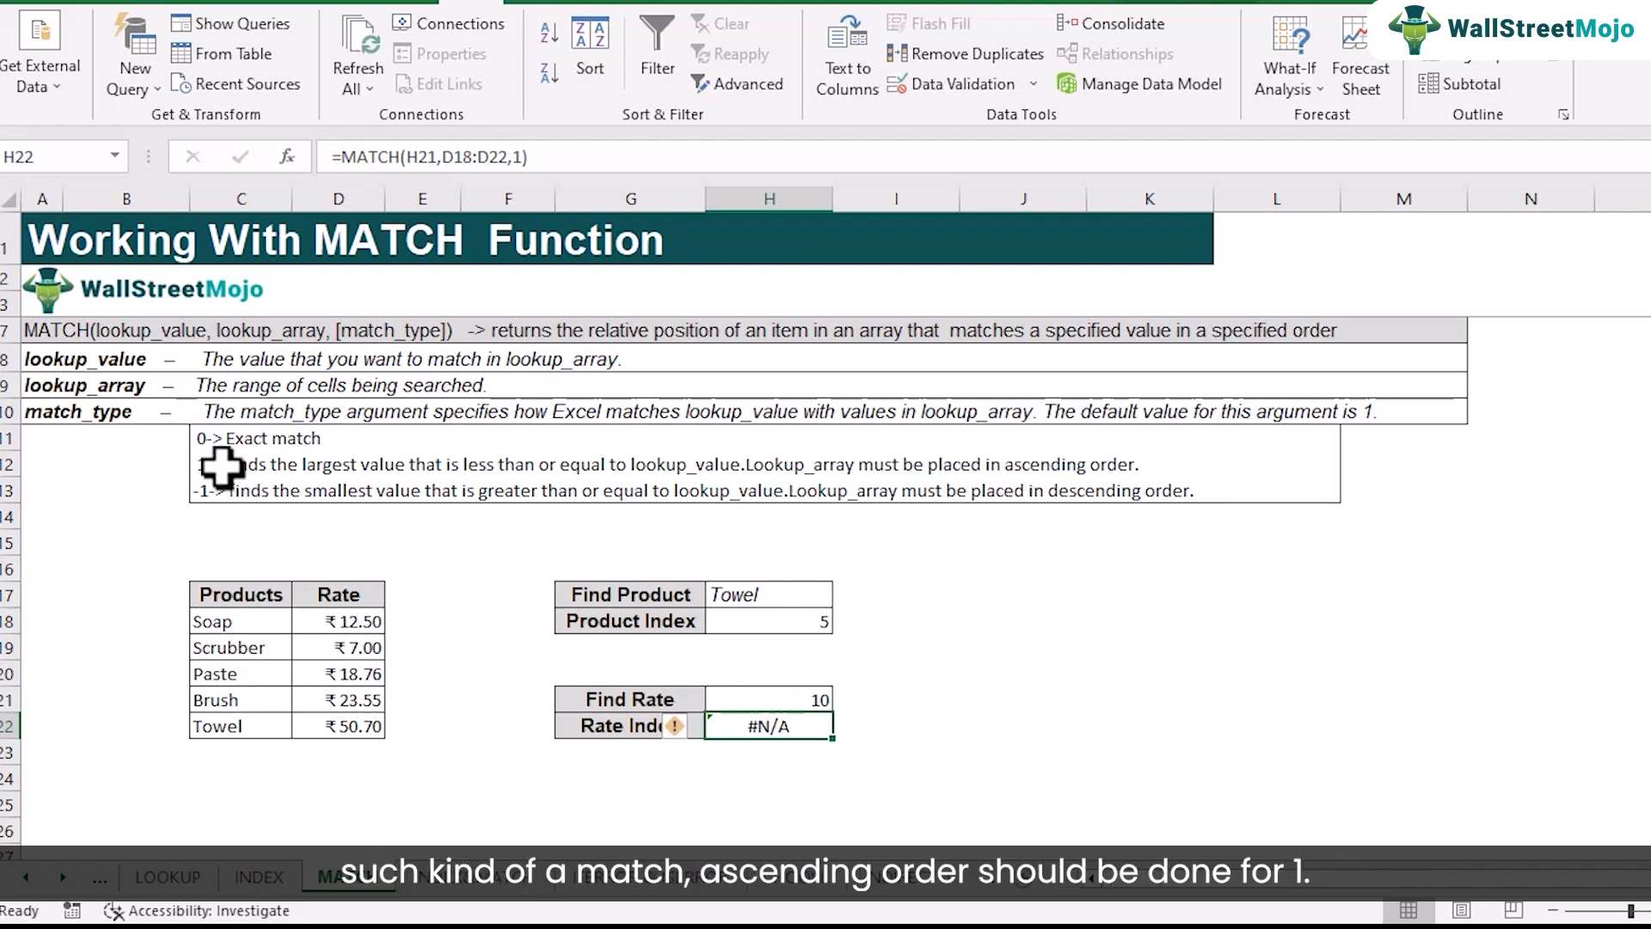
# Sort the product table C18:D22 by Rate on cell values, from smallest to largest.
pyautogui.click(277, 668)
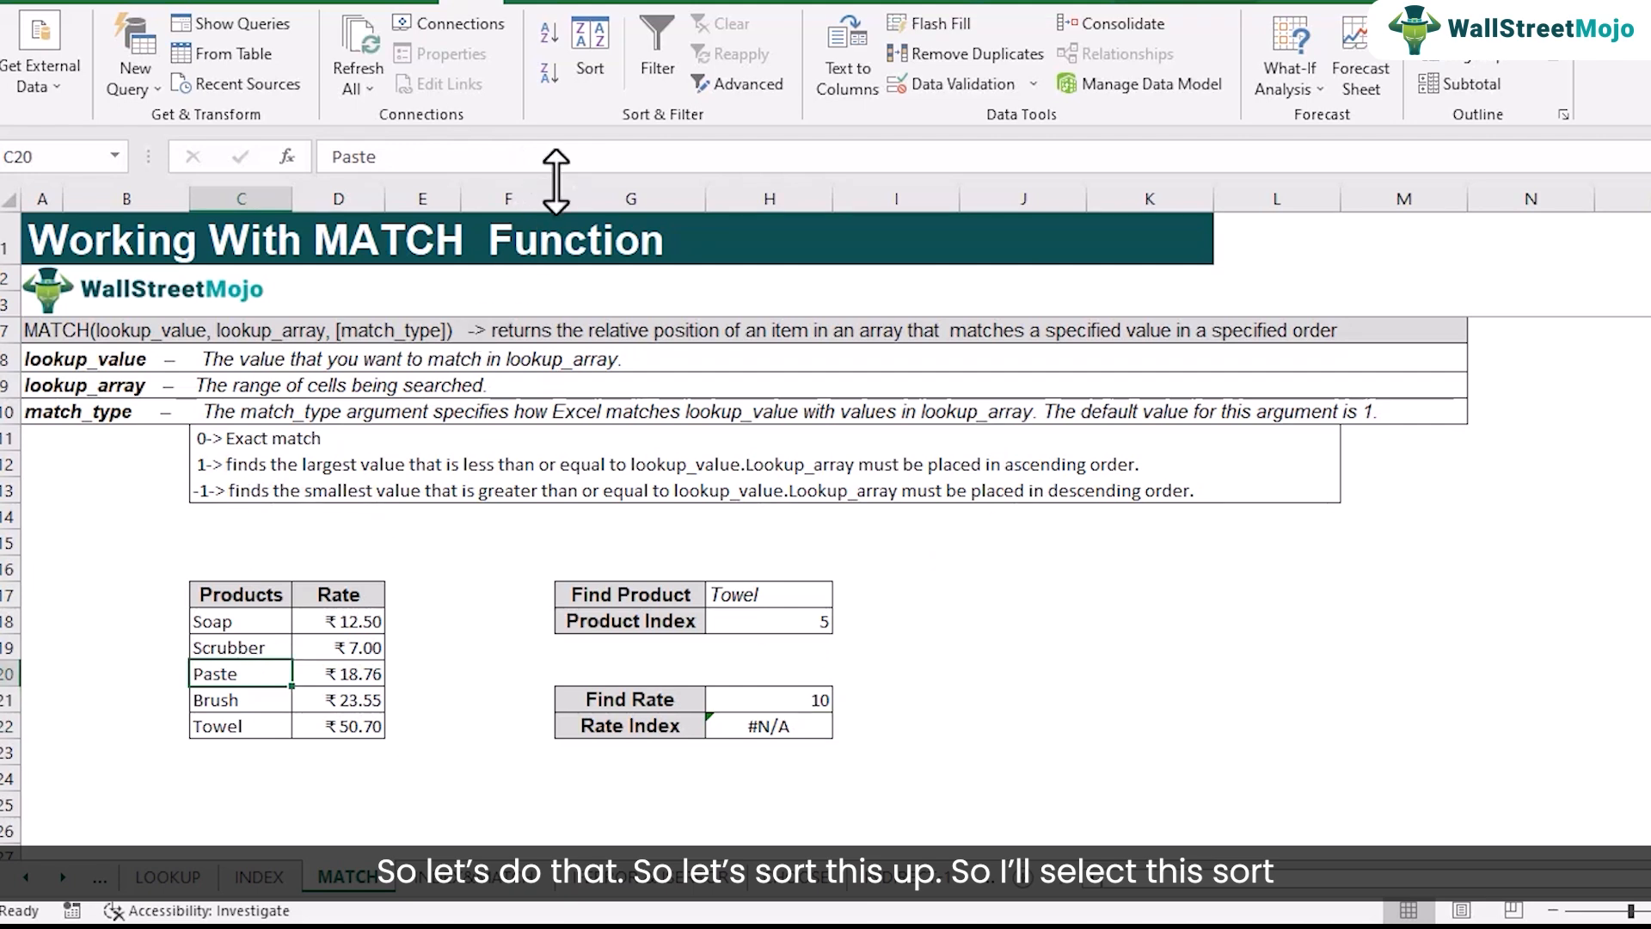
pyautogui.moveTo(245, 619); pyautogui.dragTo(365, 736)
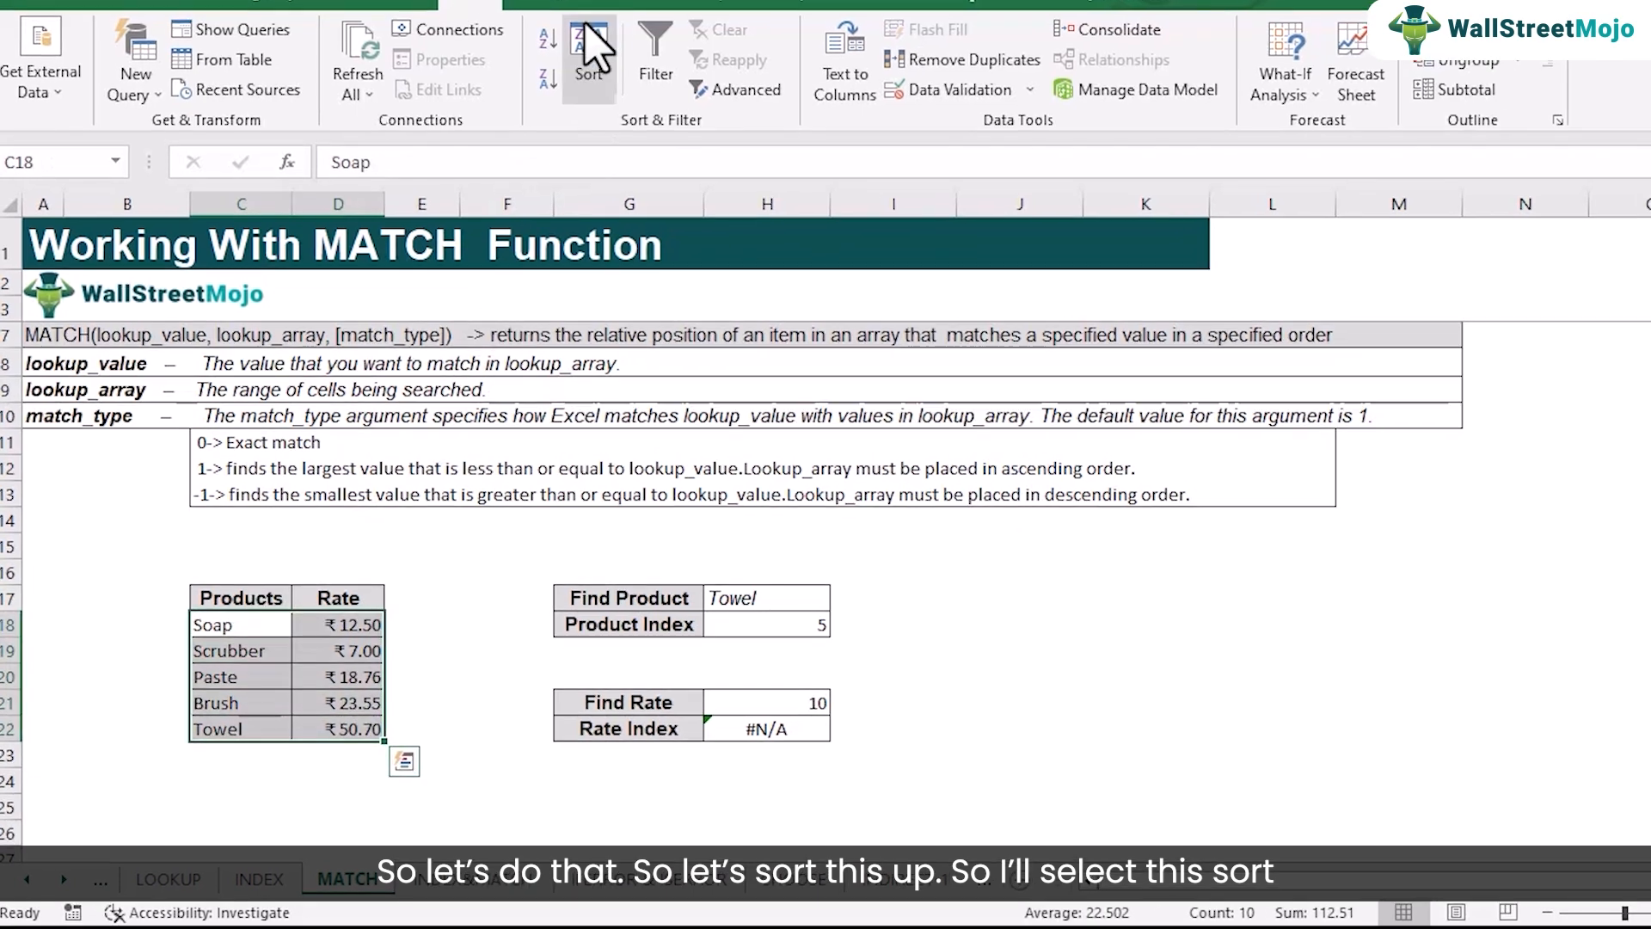
pyautogui.click(590, 38)
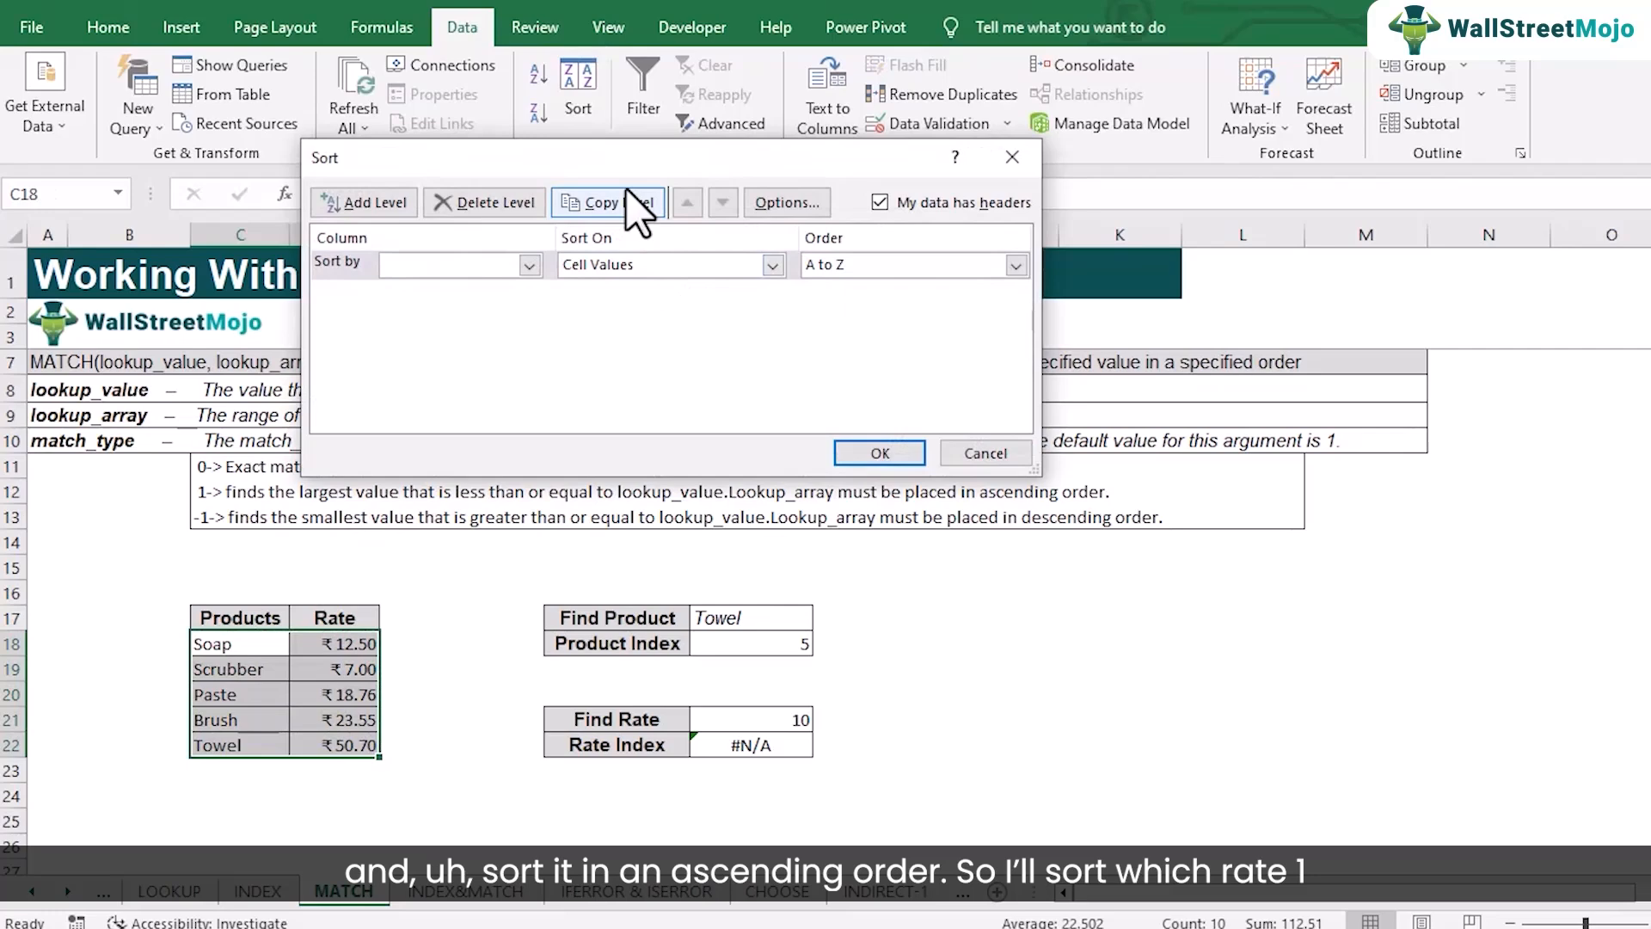
pyautogui.moveTo(614, 163); pyautogui.dragTo(477, 105)
pyautogui.click(391, 203)
pyautogui.click(360, 244)
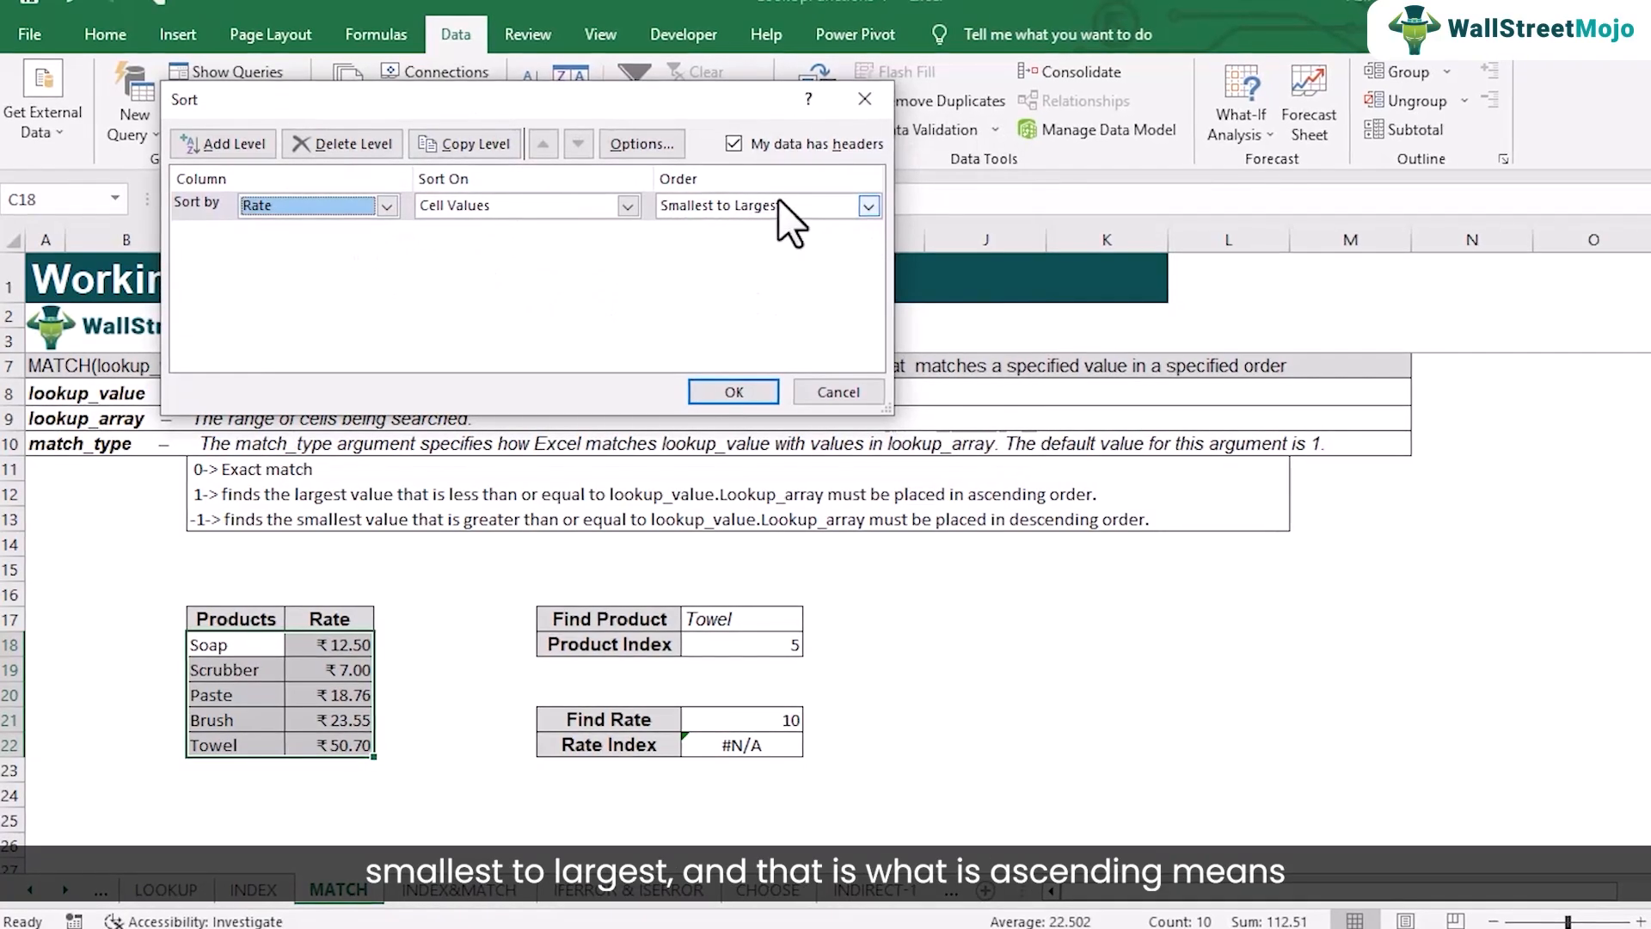
pyautogui.click(732, 396)
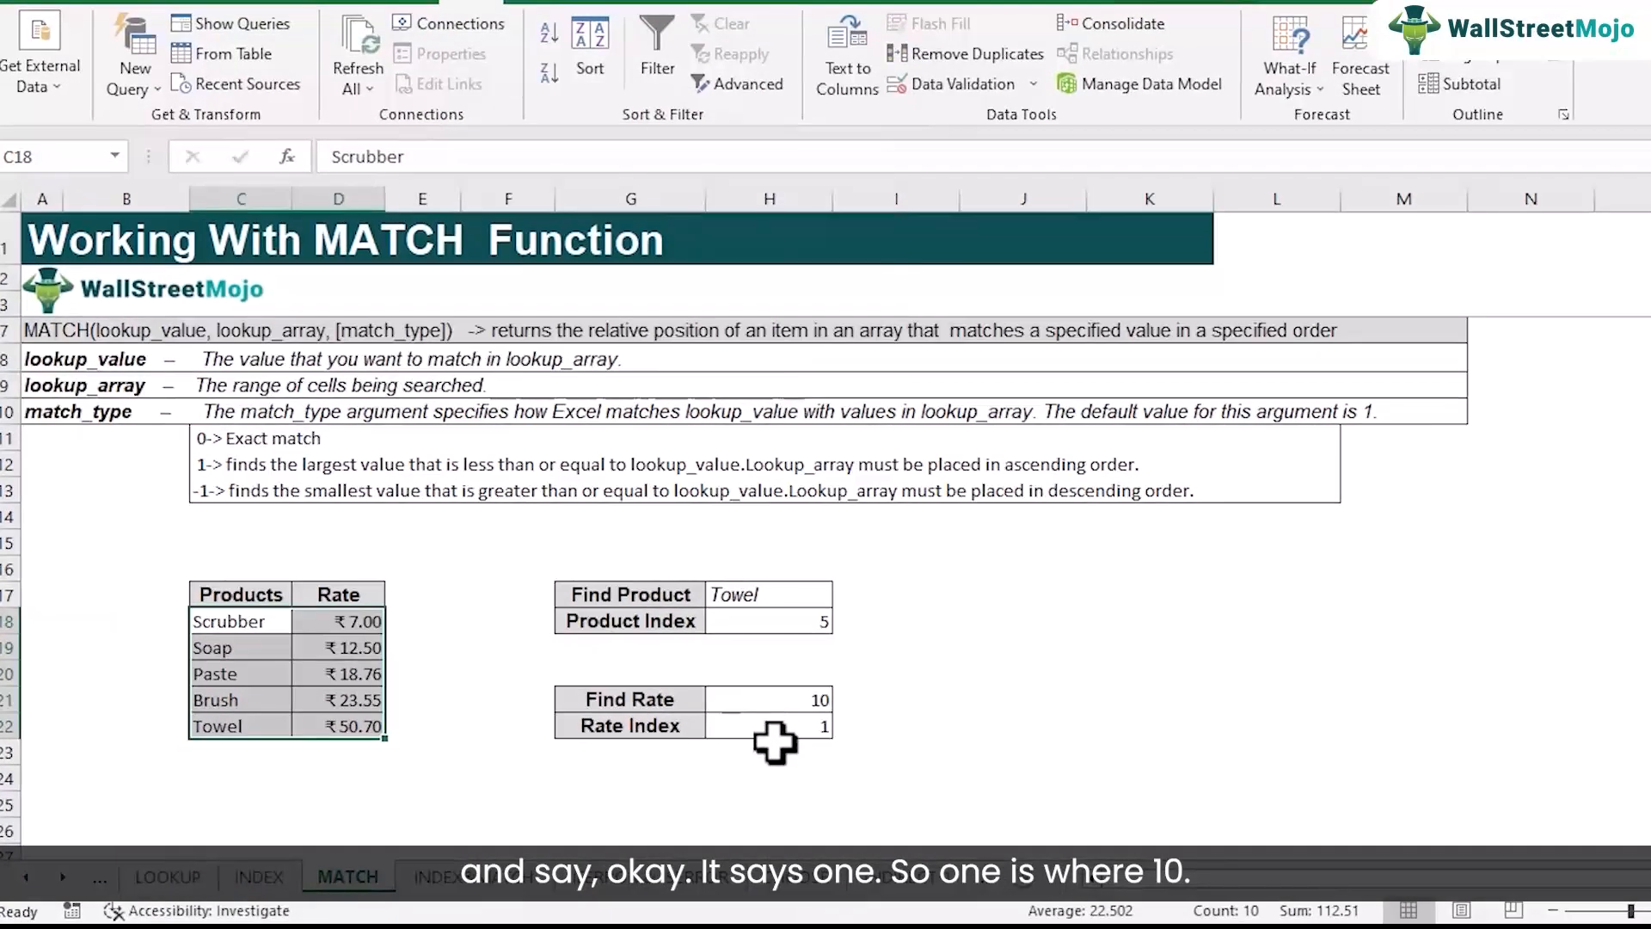
# Check the matched rate in D18, and replace the Find Rate value in H21 with 20.
pyautogui.click(773, 741)
pyautogui.click(361, 623)
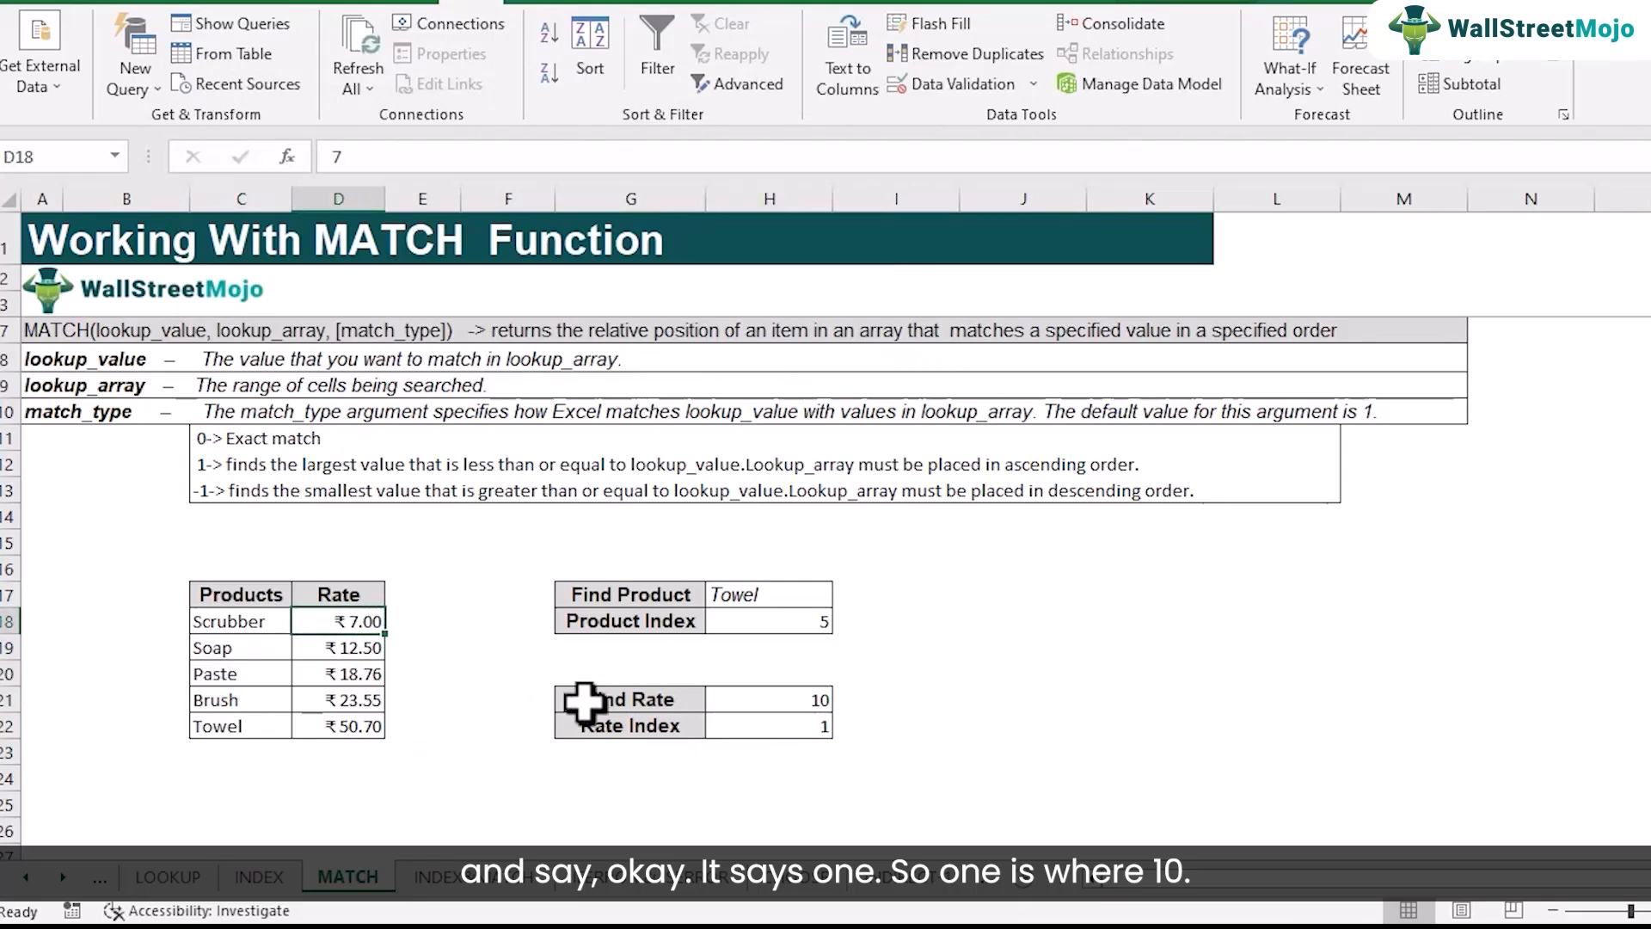
pyautogui.click(729, 705)
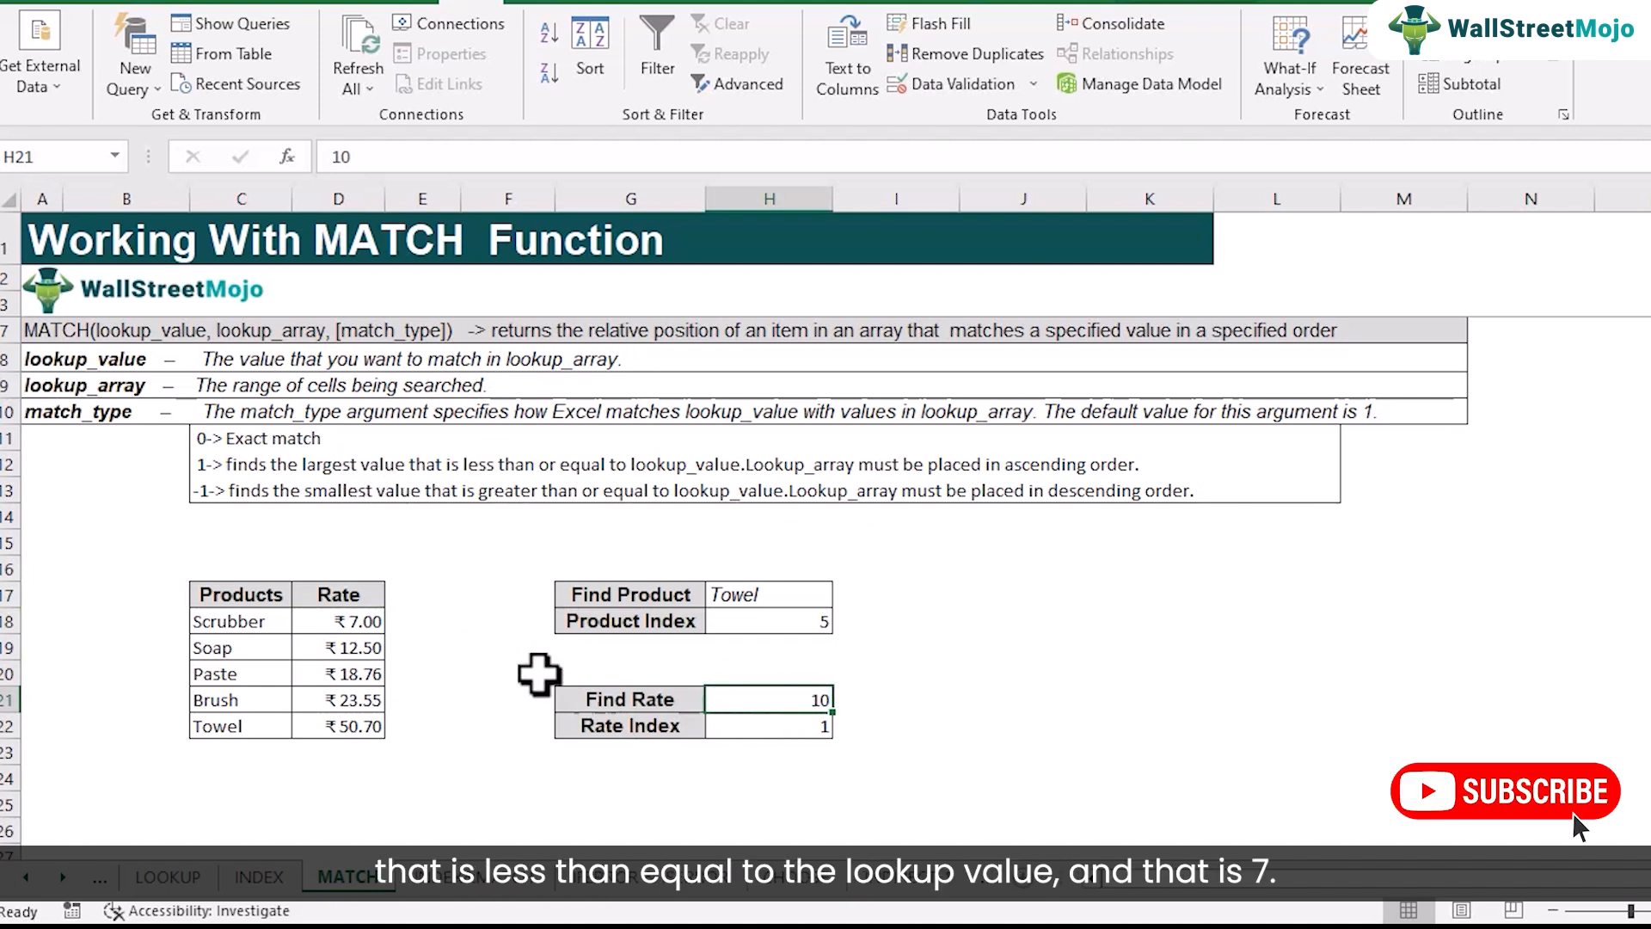
pyautogui.write('20')
pyautogui.press('Return')
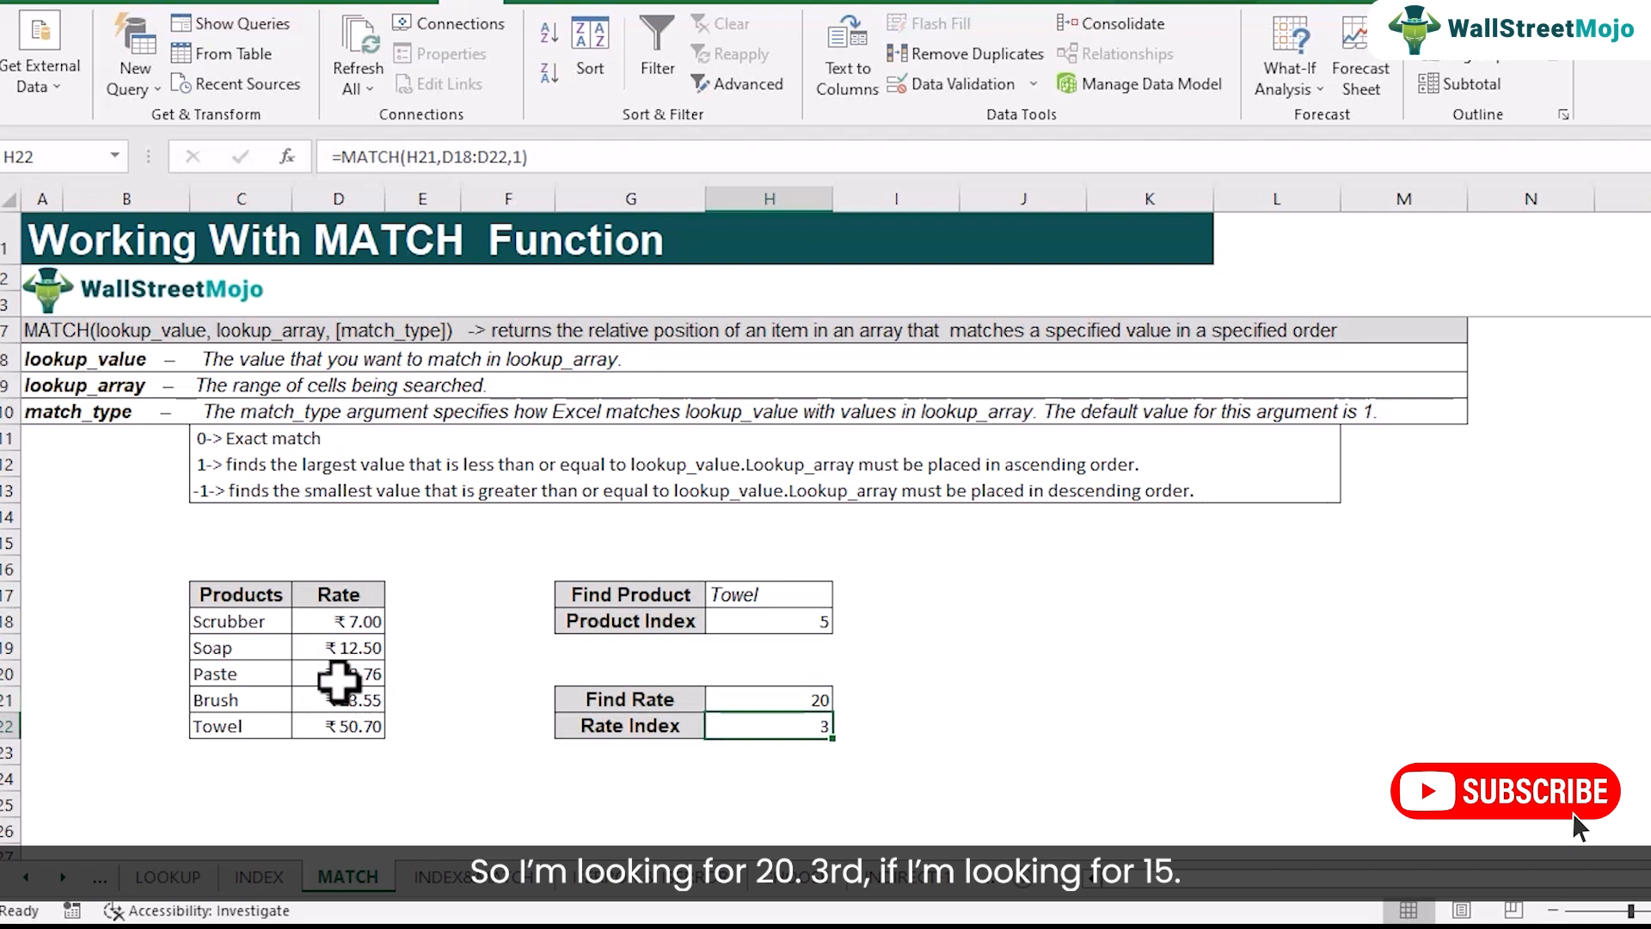
pyautogui.write('15')
pyautogui.press('Return')
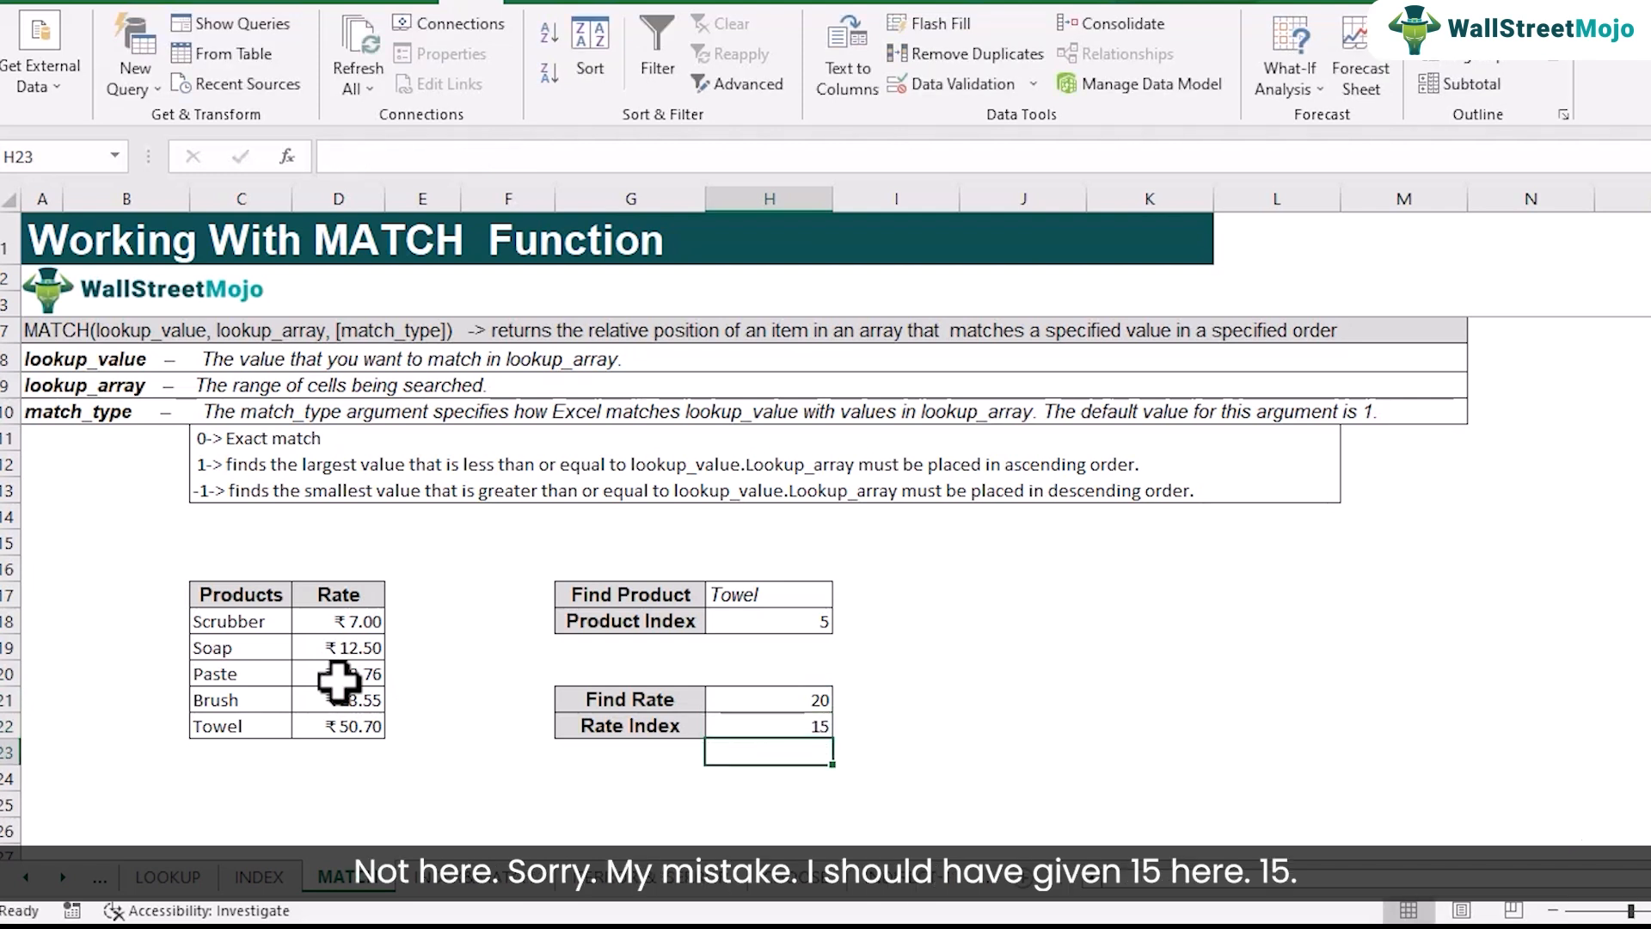
pyautogui.hotkey('ctrl', 'z')
# Enter 15 as the Find Rate value in cell H21.
pyautogui.click(772, 694)
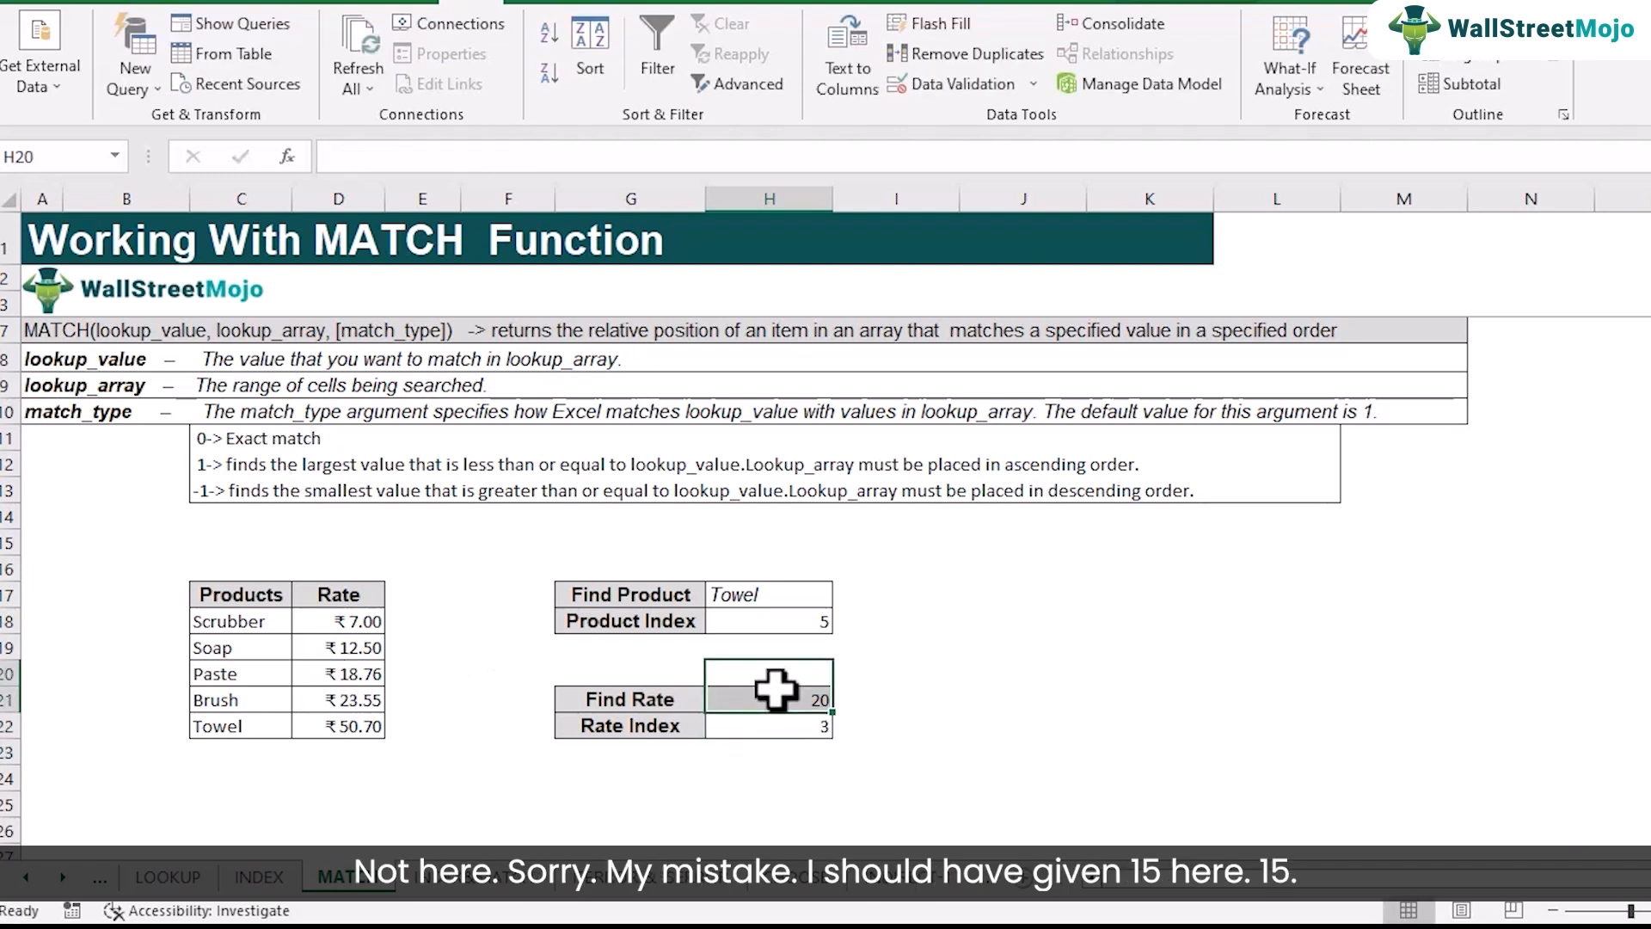
pyautogui.write('15')
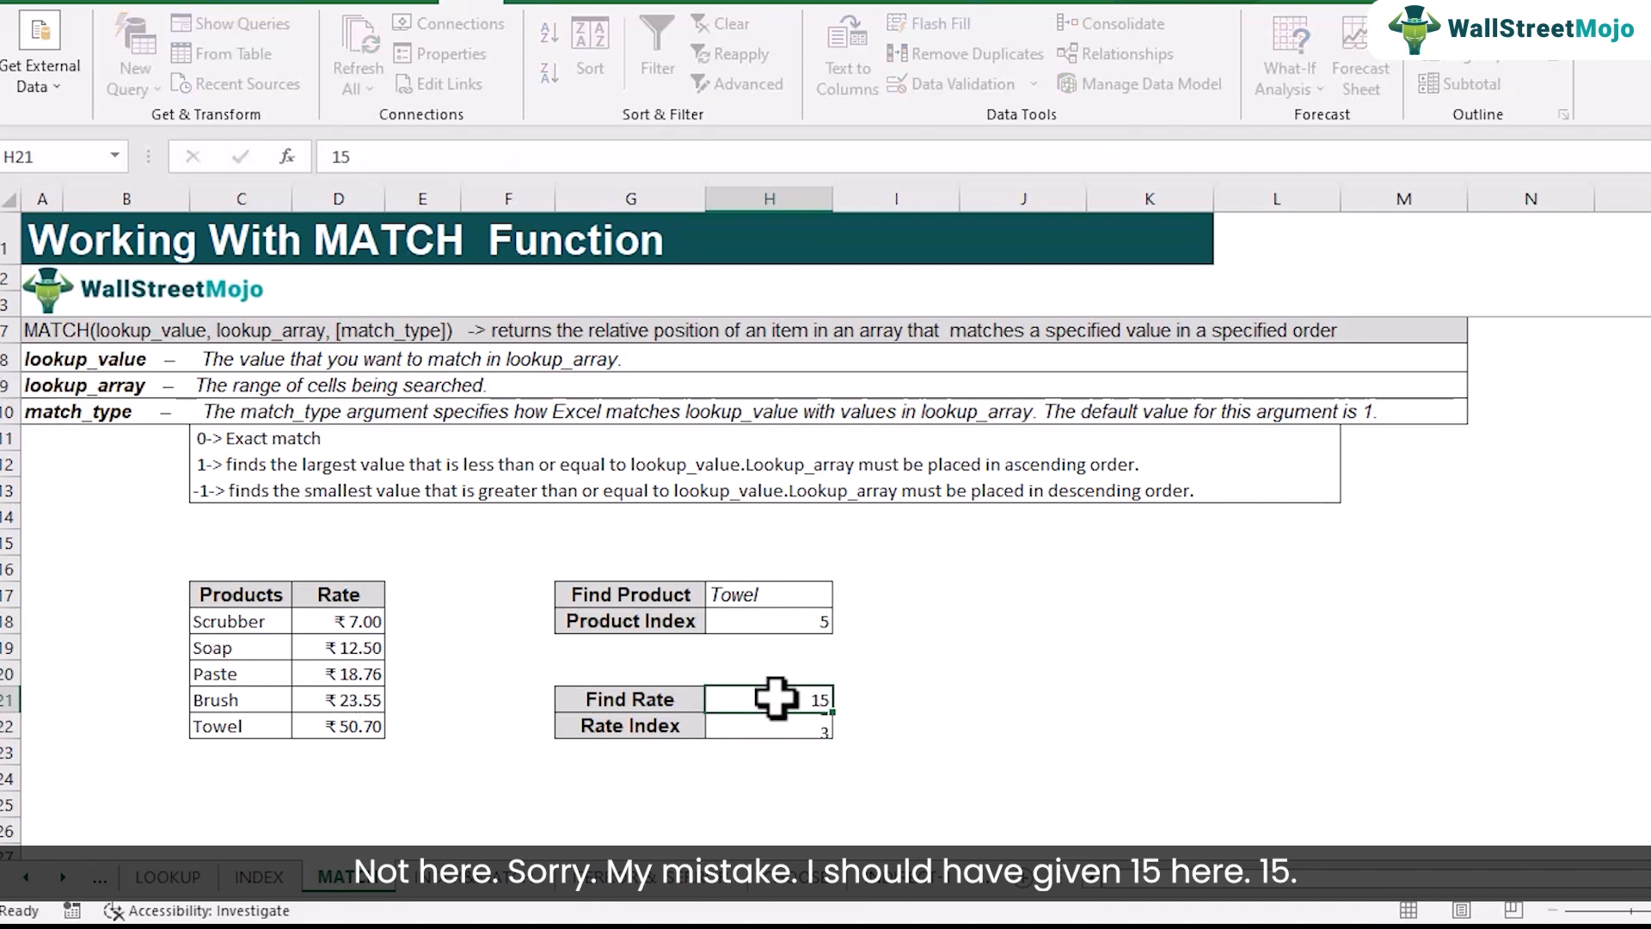
pyautogui.press('Return')
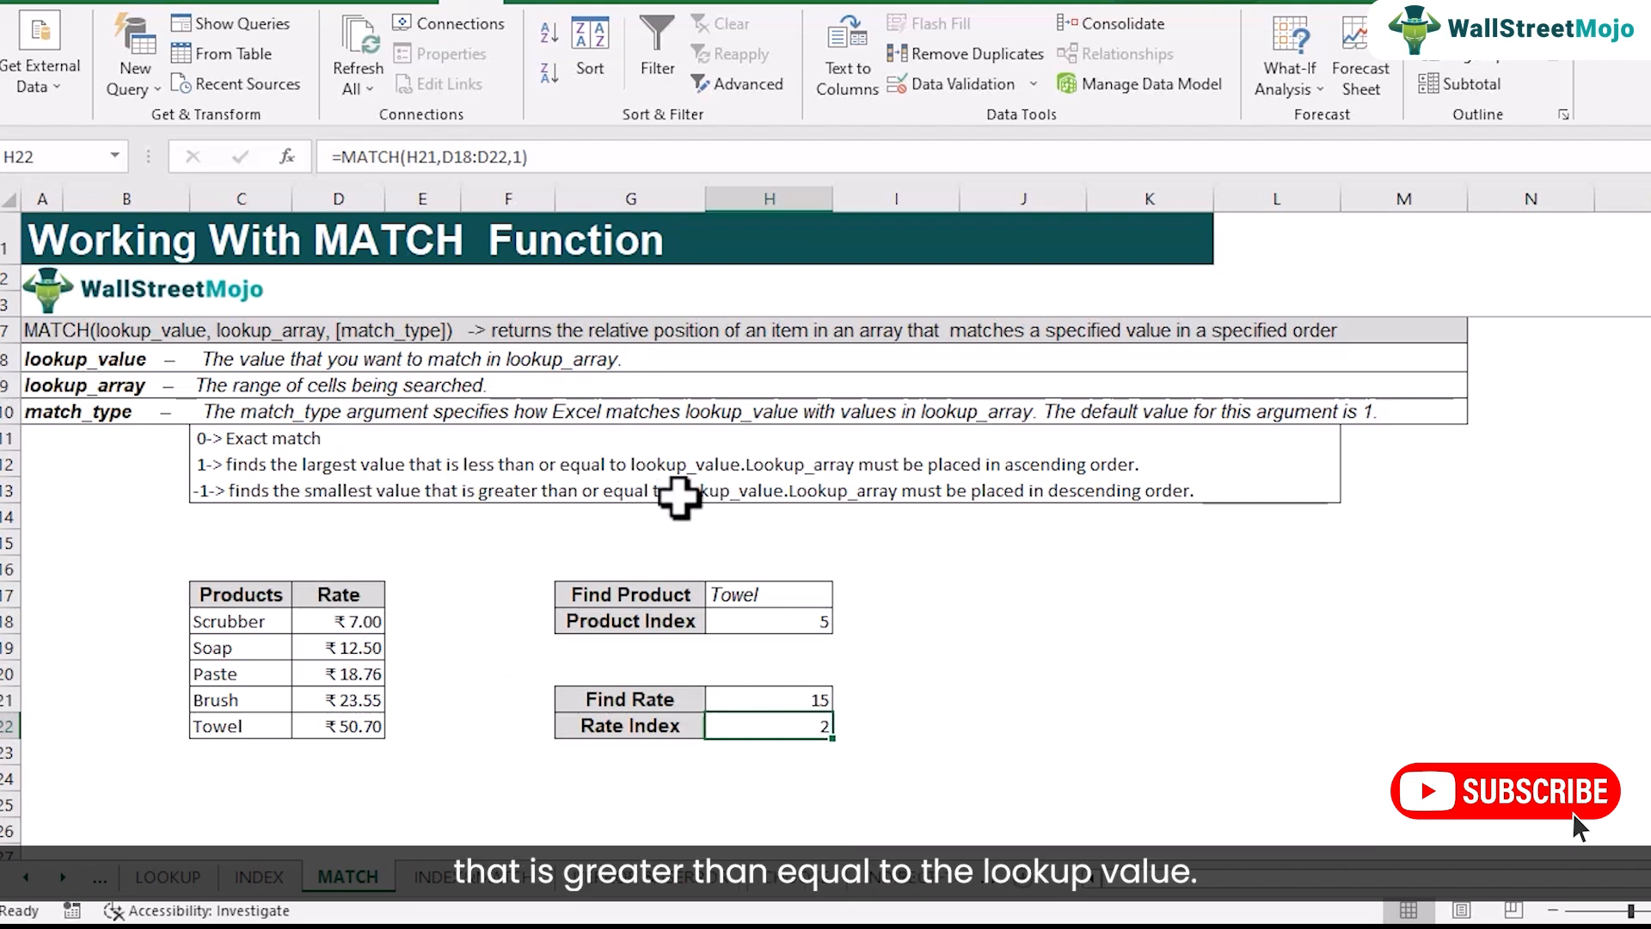
# Change the match type of the Rate Index formula in H22 to -1, giving =MATCH(H21,D18:D22,-1).
pyautogui.doubleClick(737, 699)
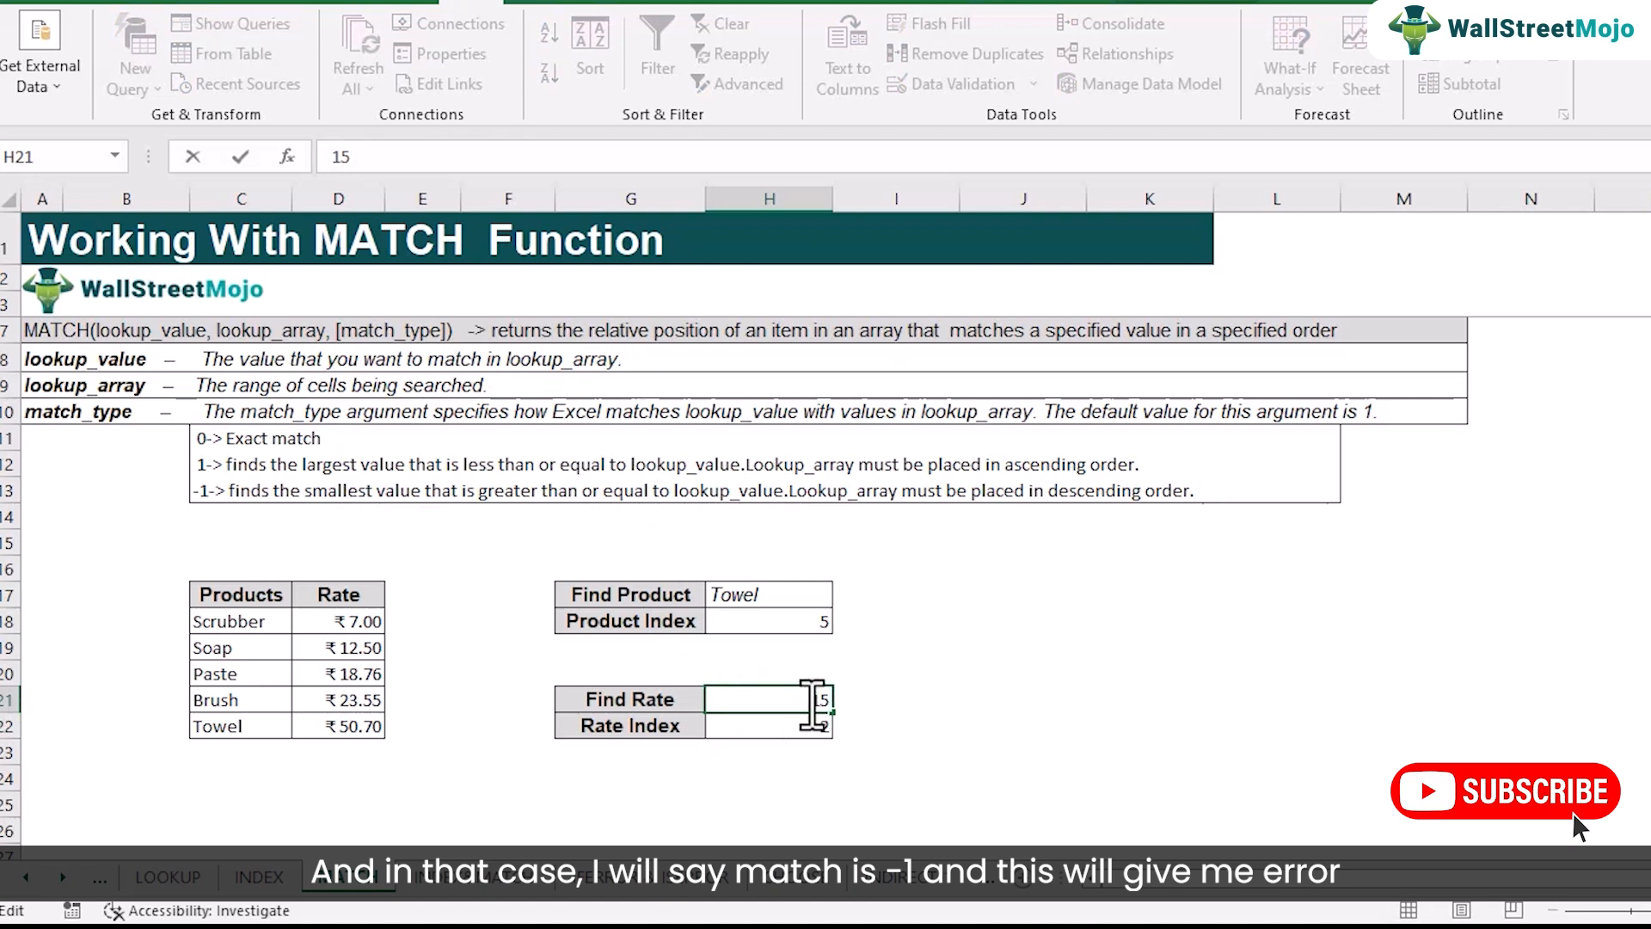
pyautogui.doubleClick(892, 731)
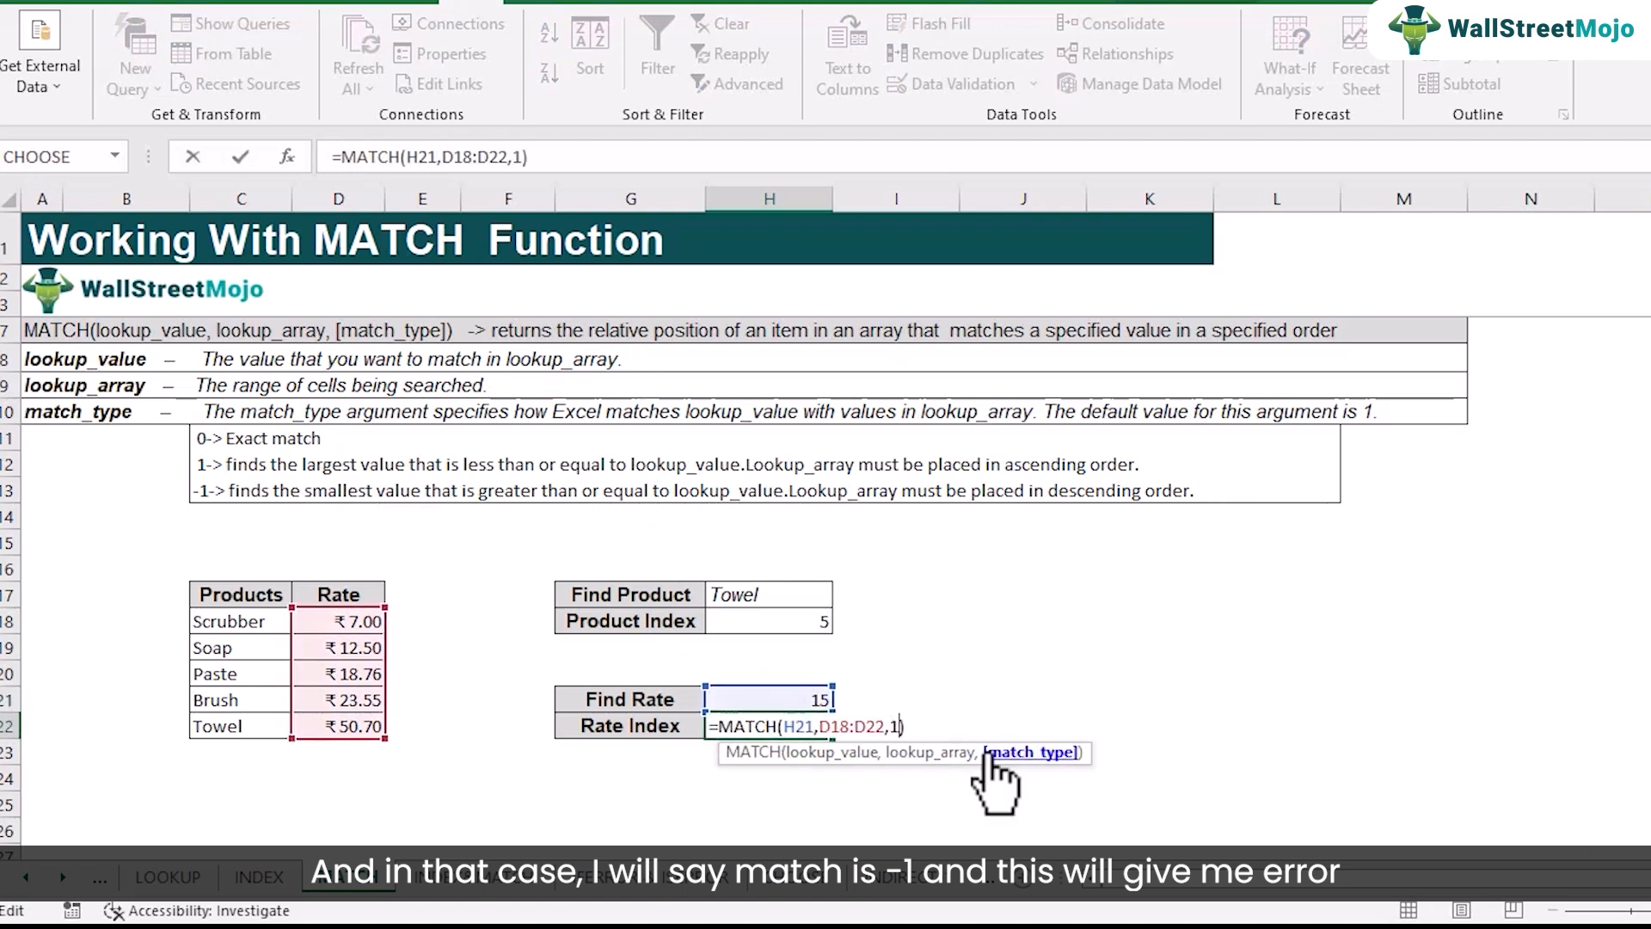
pyautogui.press('BackSpace')
pyautogui.write('-1')
pyautogui.press('Return')
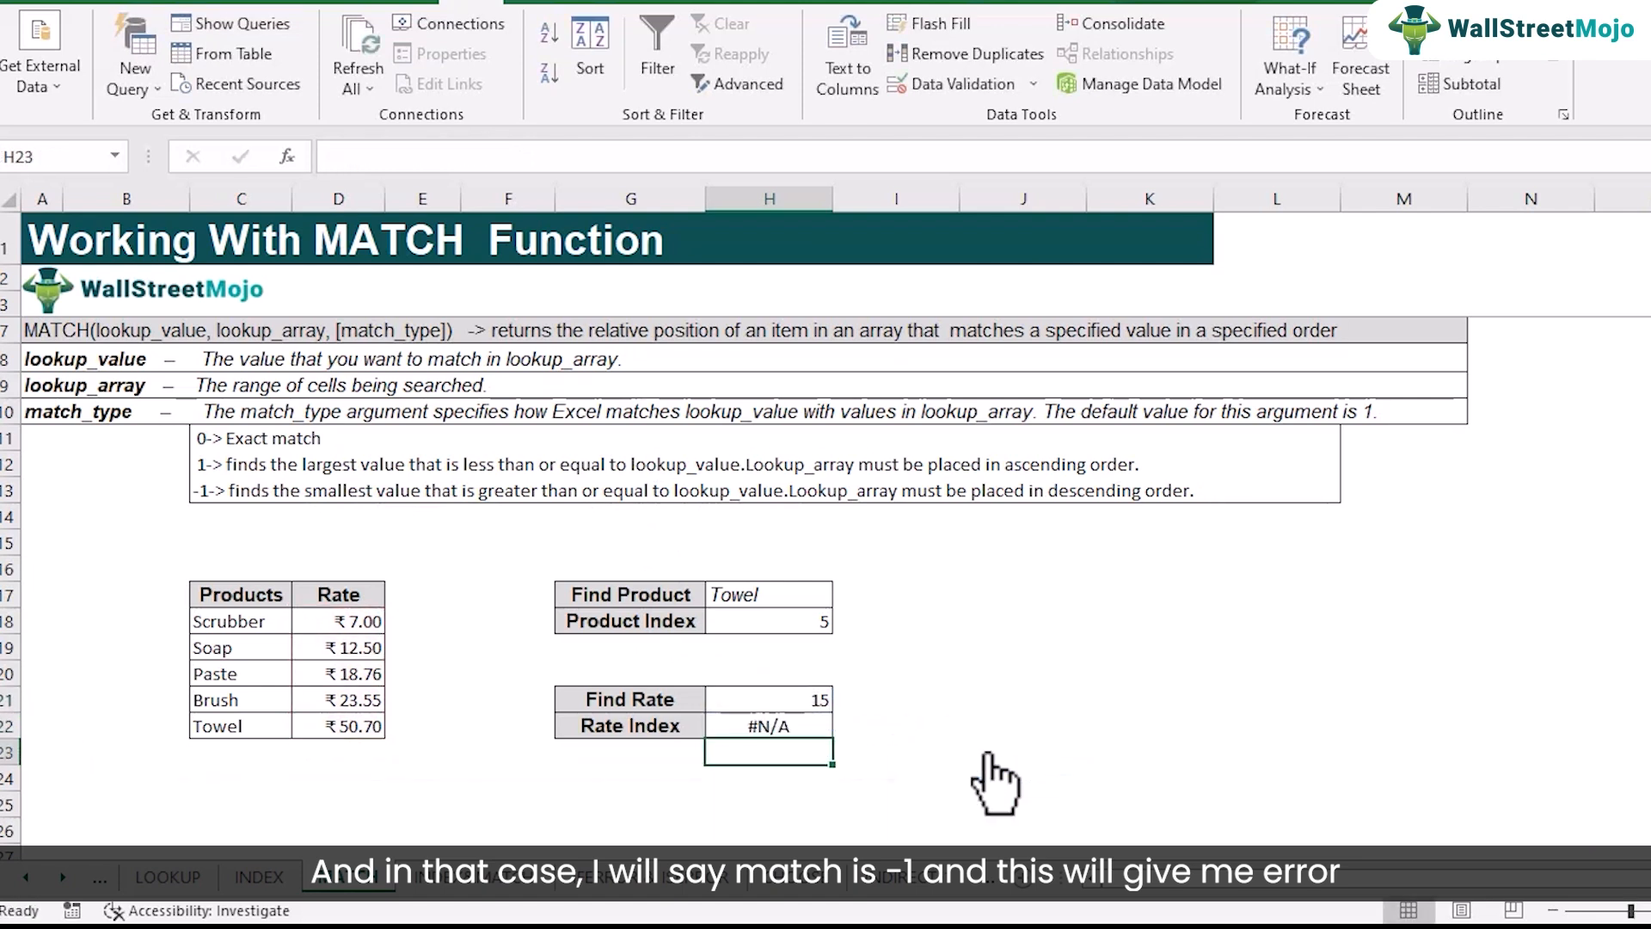
pyautogui.click(811, 726)
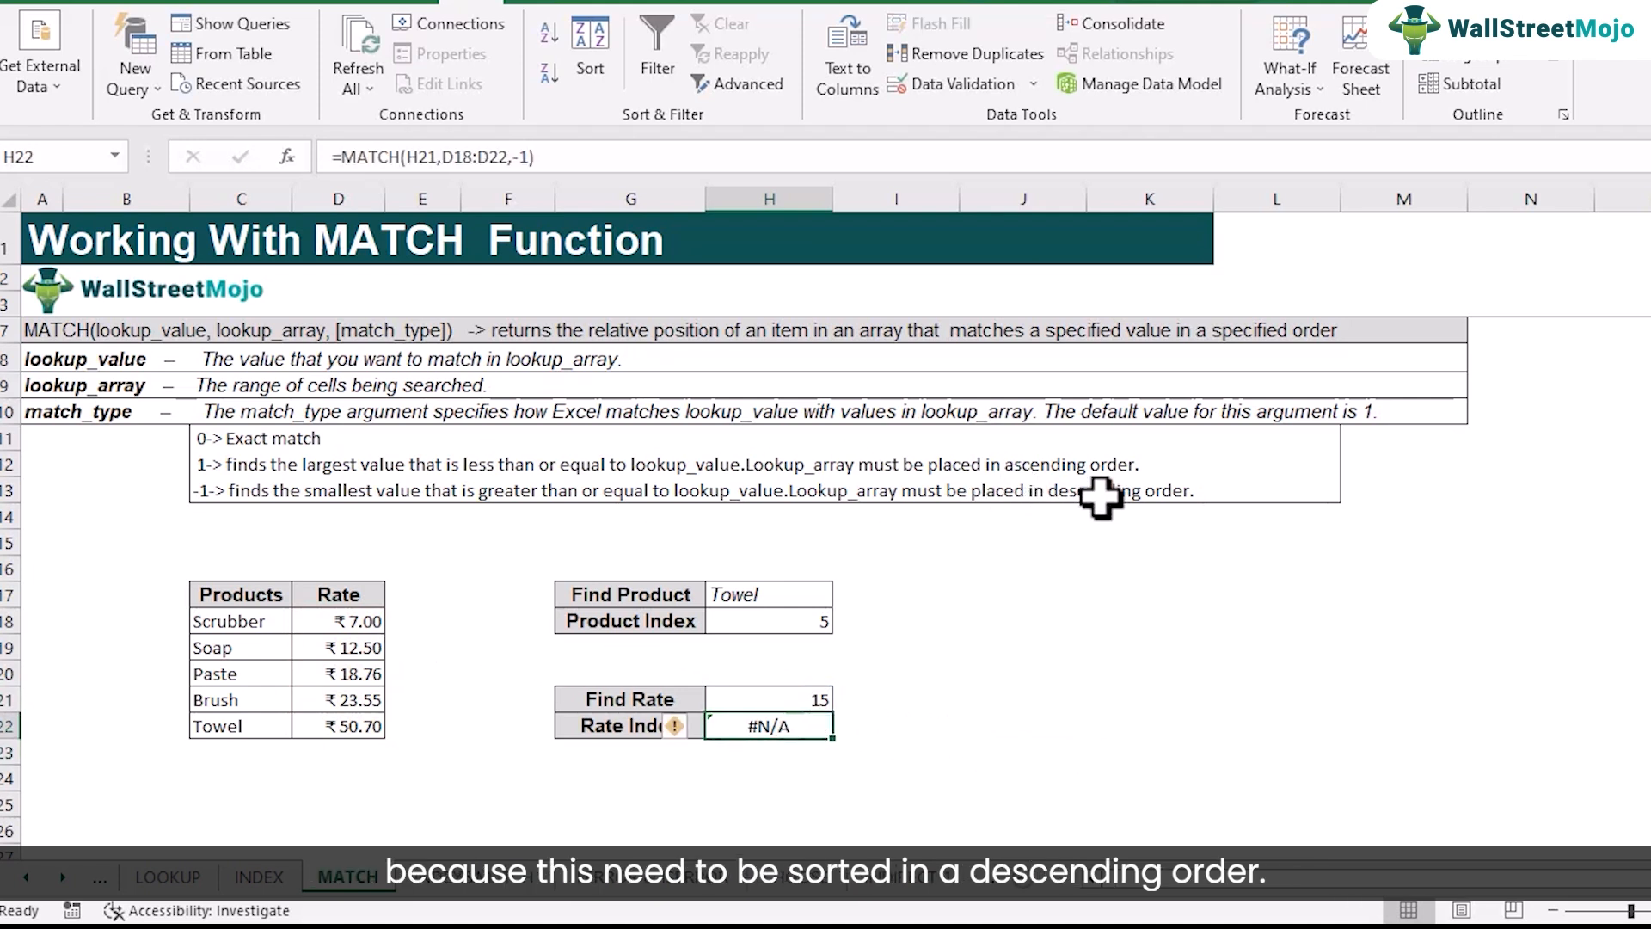
# Re-sort the product table C18:D22 by Rate in descending order, from largest to smallest.
pyautogui.moveTo(258, 620); pyautogui.dragTo(336, 722)
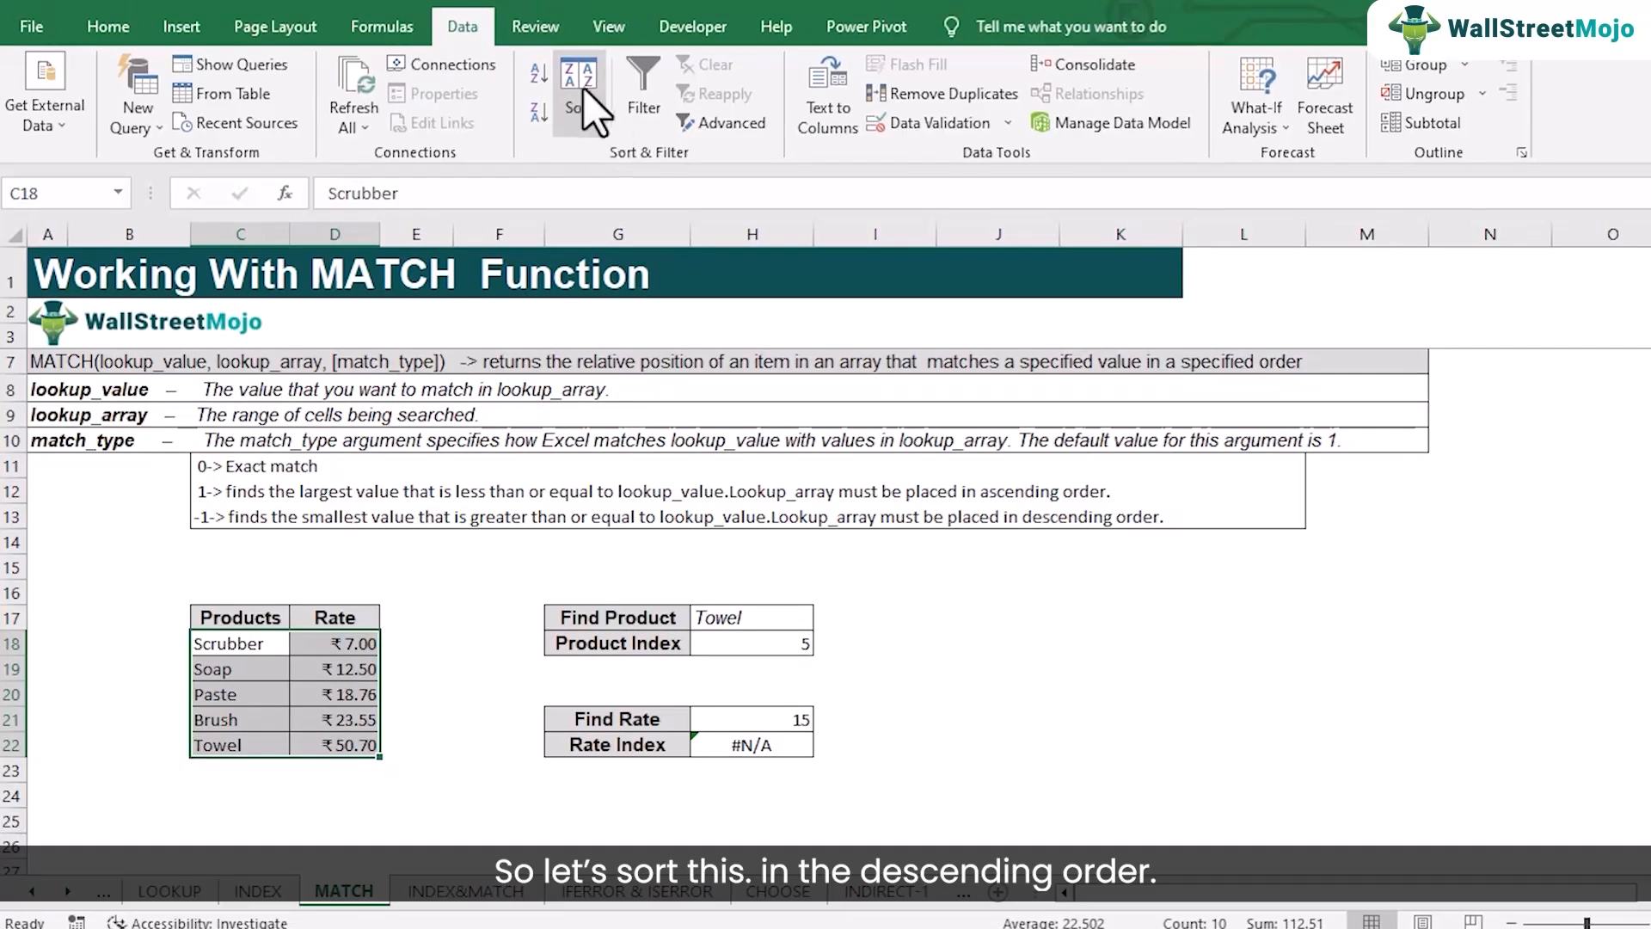
pyautogui.click(583, 88)
pyautogui.click(876, 203)
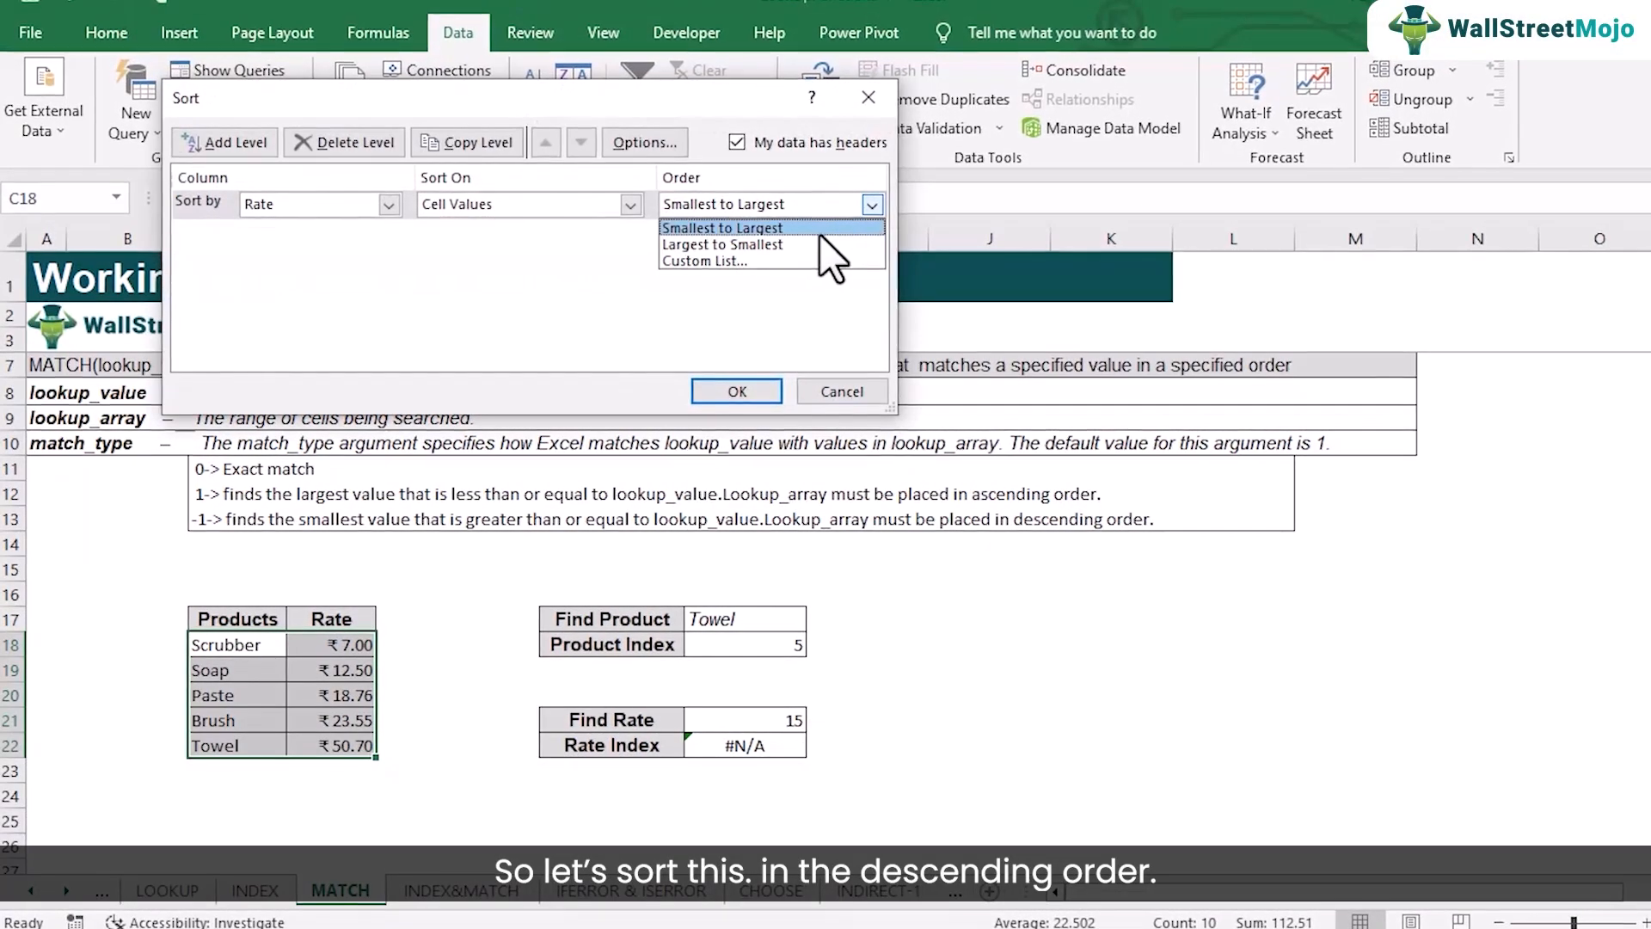
pyautogui.click(809, 244)
pyautogui.click(736, 391)
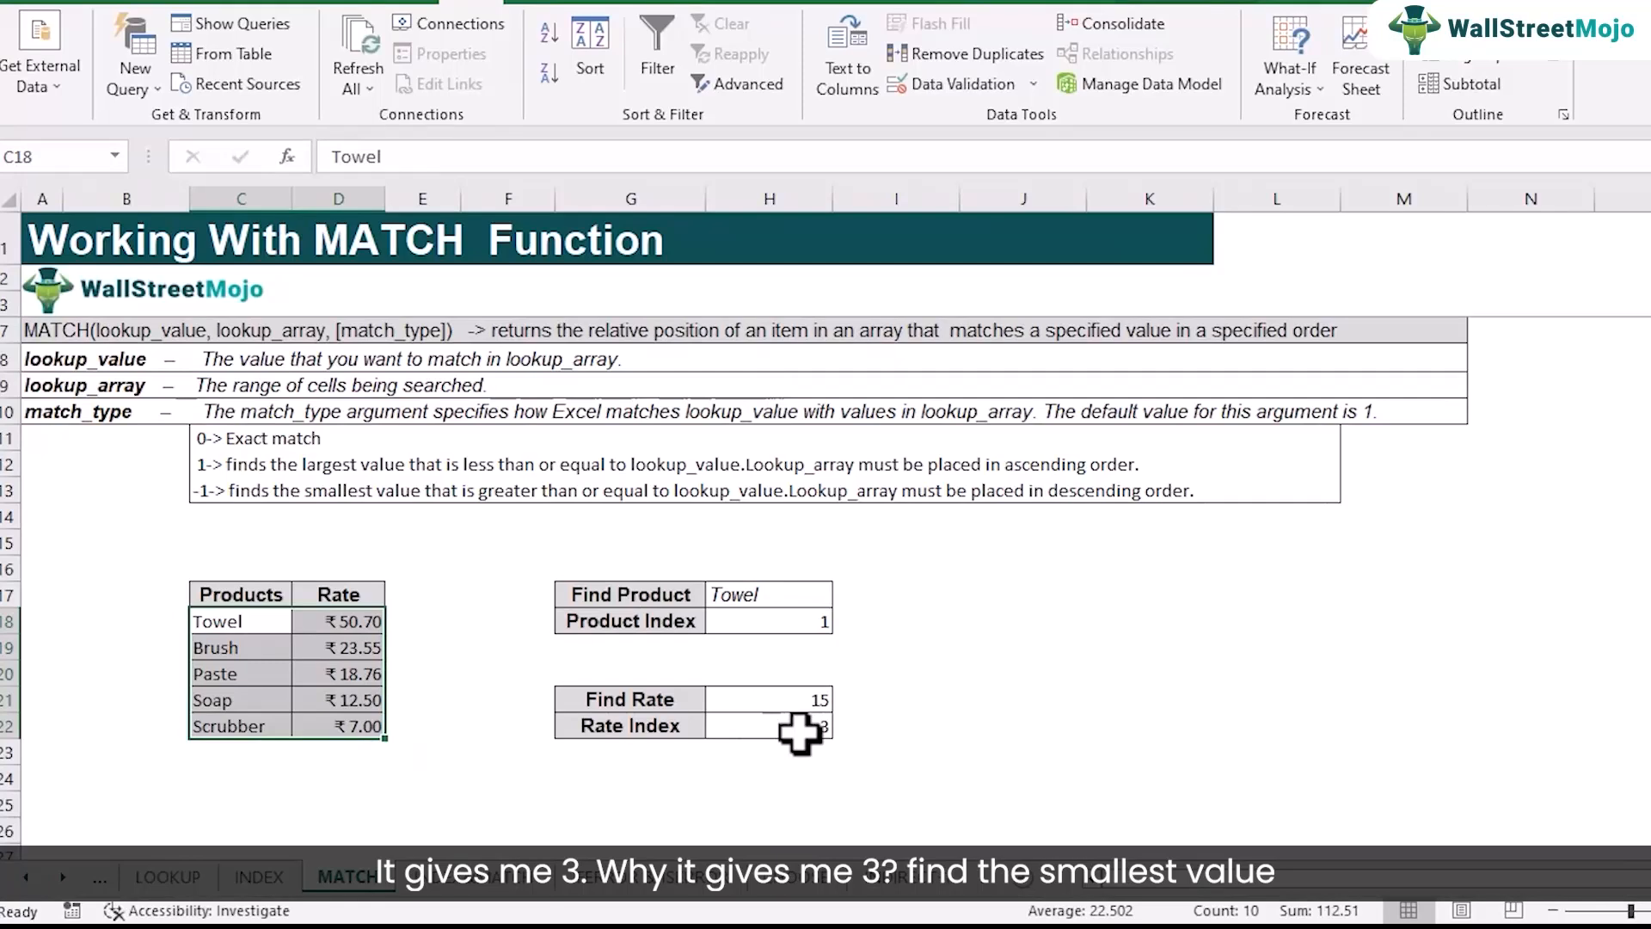
# Compare the Rate Index in H22 with the rate in D20, and set the Find Rate value in H21 to 40.
pyautogui.click(767, 744)
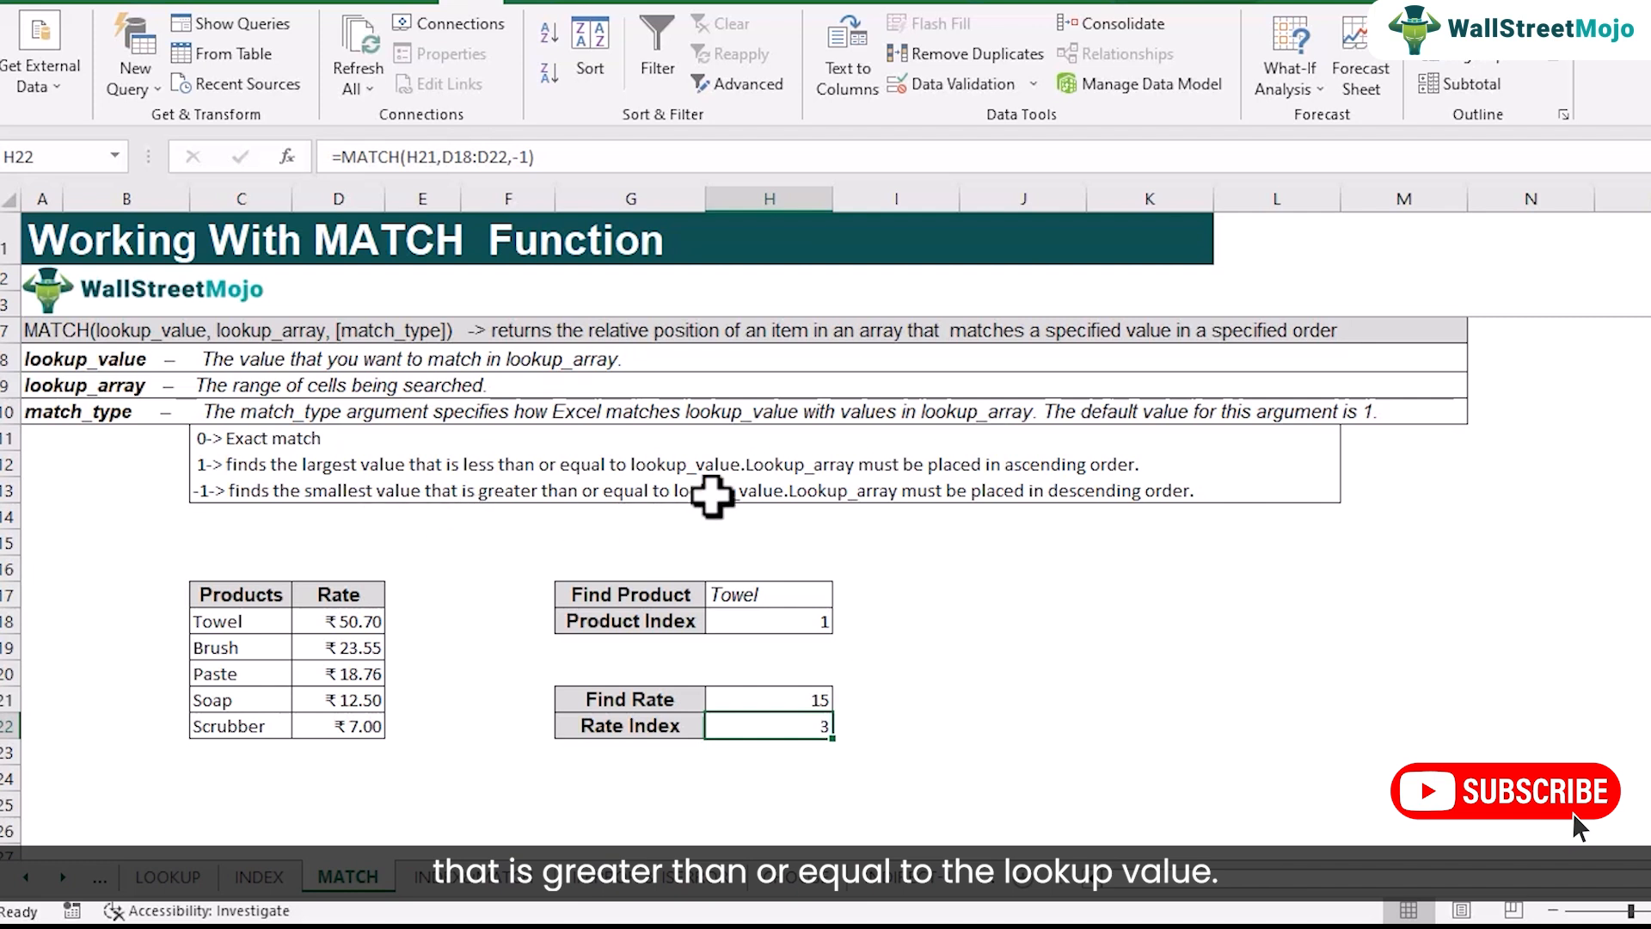
pyautogui.click(335, 676)
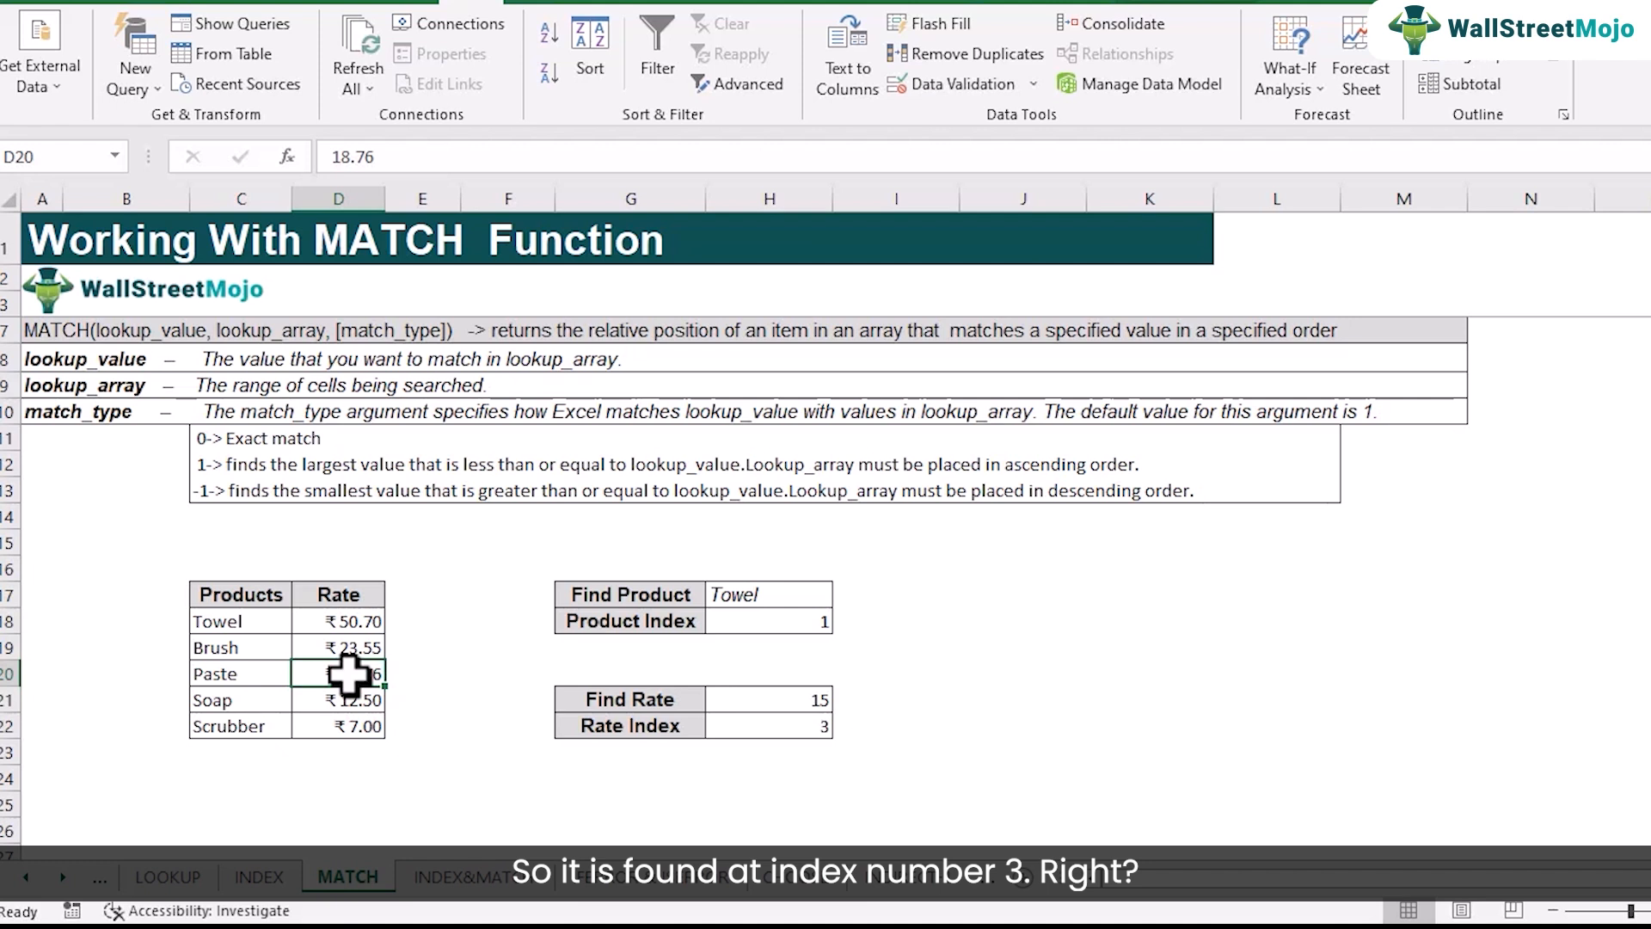
pyautogui.click(790, 701)
pyautogui.write('40')
pyautogui.press('Return')
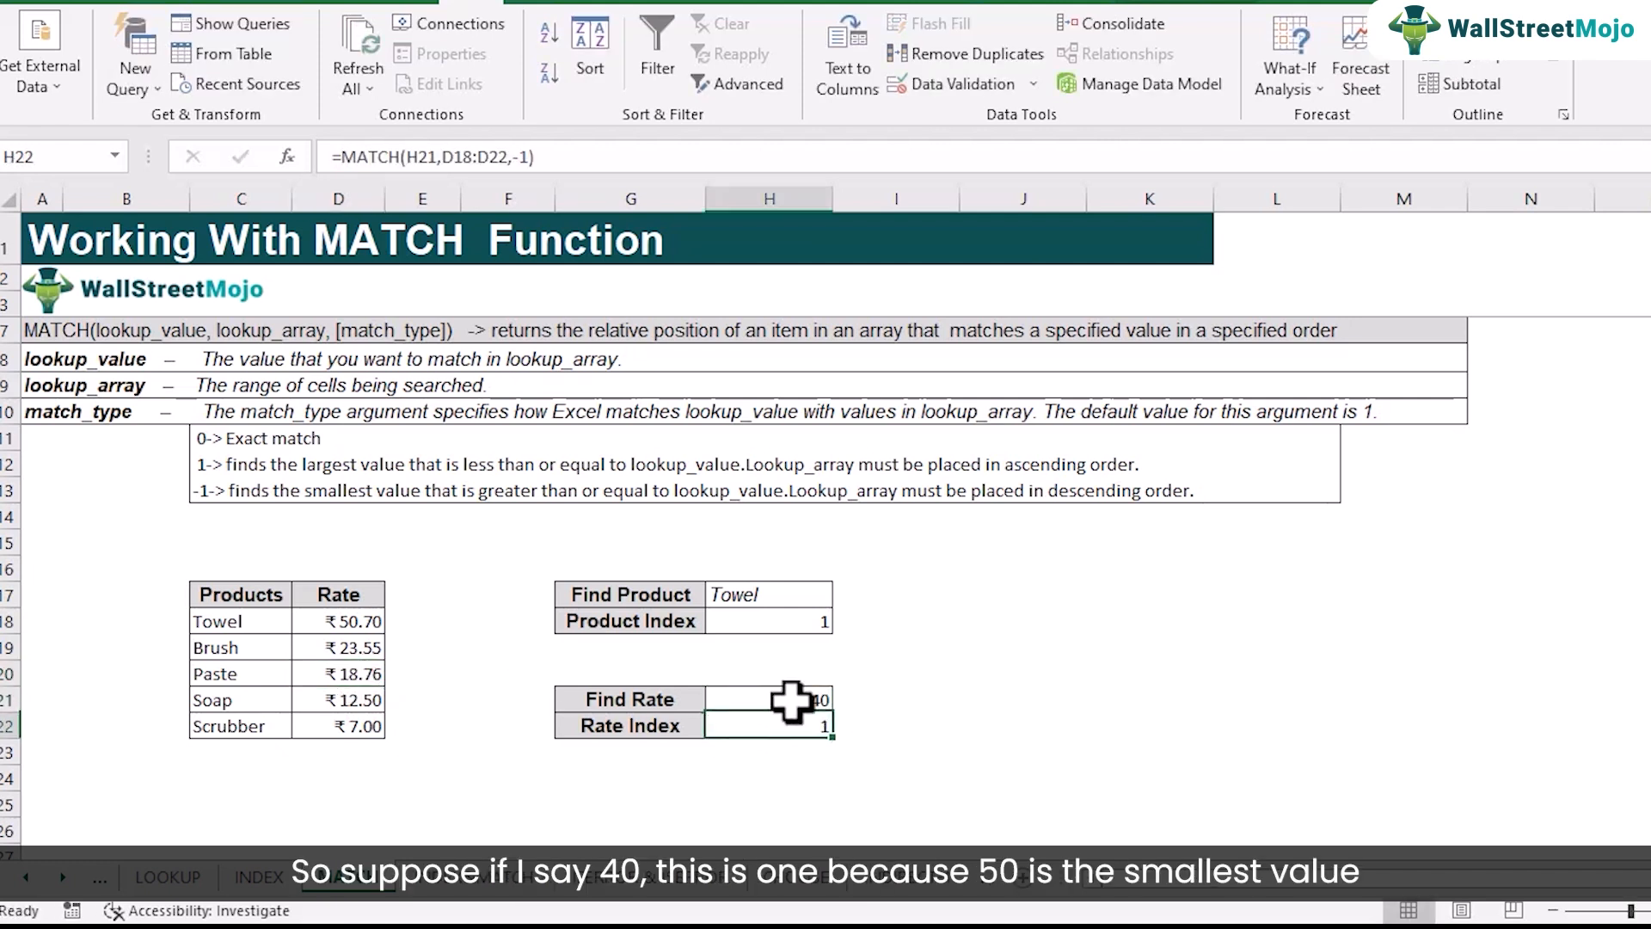